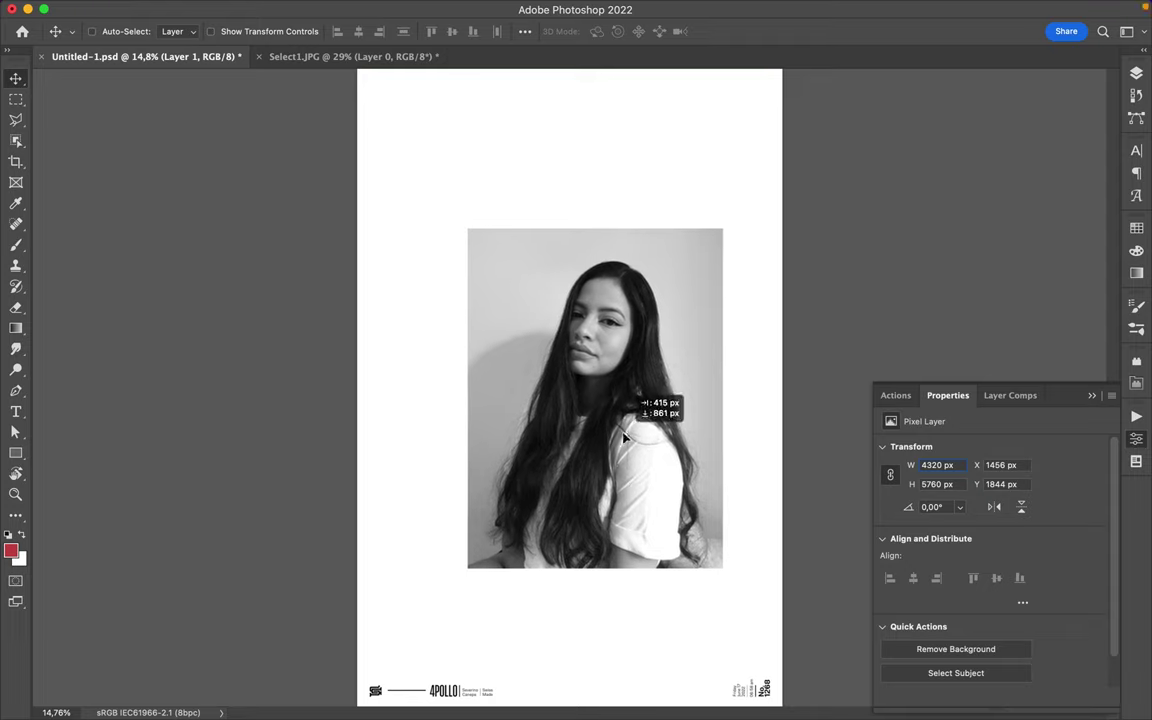
# Step: Lasso a freehand fragment of the woman's photo and shift it up-left over the original
pyautogui.press('l')
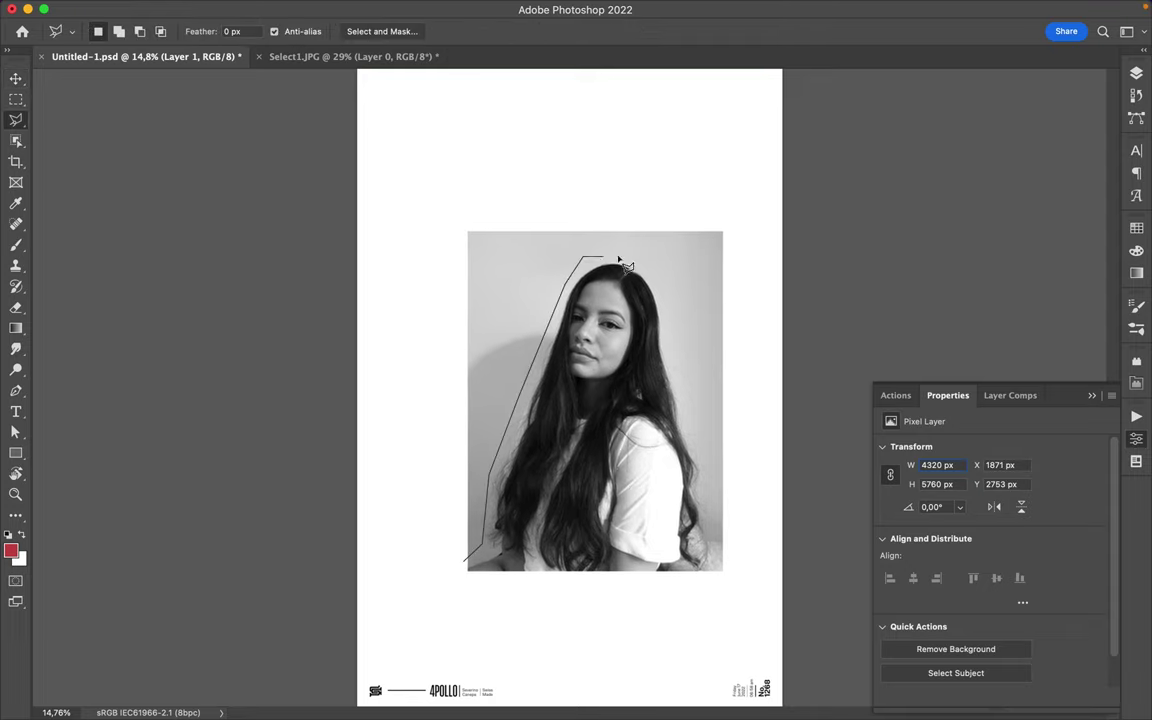
pyautogui.click(466, 566)
pyautogui.press('v')
pyautogui.moveTo(671, 431)
pyautogui.mouseDown()
pyautogui.moveTo(630, 385)
pyautogui.moveTo(672, 442)
pyautogui.mouseUp()
pyautogui.press('s')
# Step: Show the Layers panel and add a new empty layer
pyautogui.press('b')
pyautogui.press('F7')
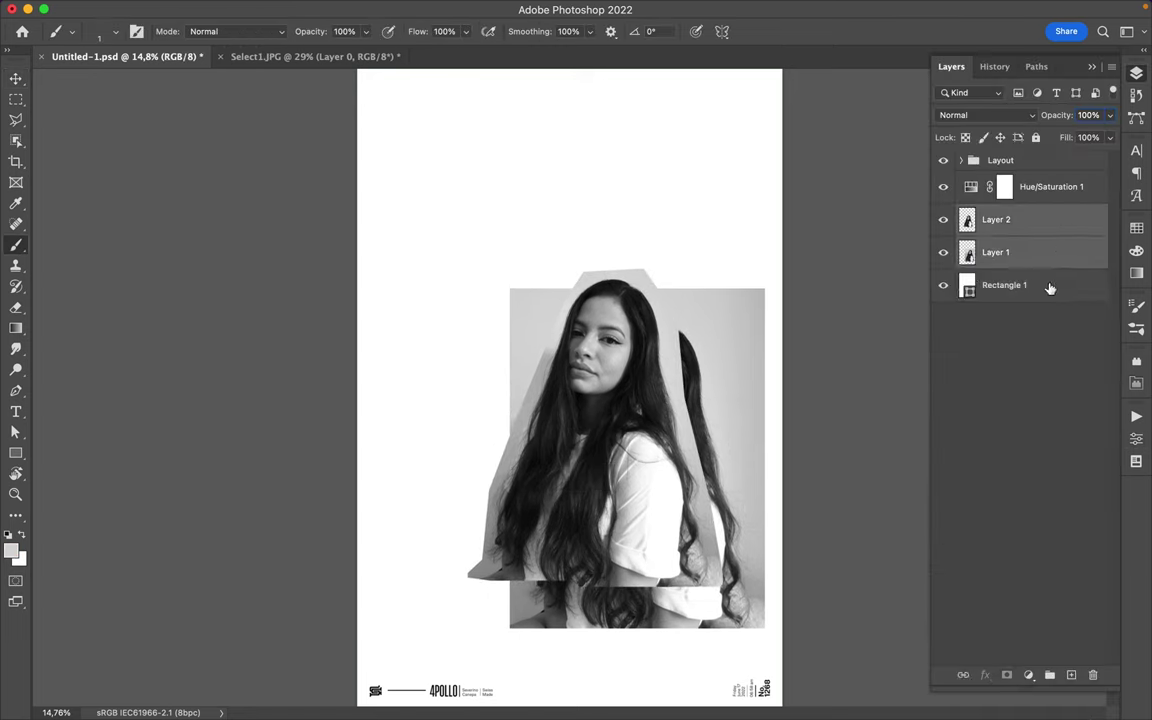
pyautogui.click(1050, 288)
pyautogui.hotkey('ctrl', 'shift', 'alt', 'n')
# Step: Browse the brush presets and try out spray paint brush tips
pyautogui.rightClick(504, 374)
pyautogui.scroll(-5, 593, 576)
pyautogui.scroll(-3, 593, 576)
pyautogui.scroll(-4, 593, 576)
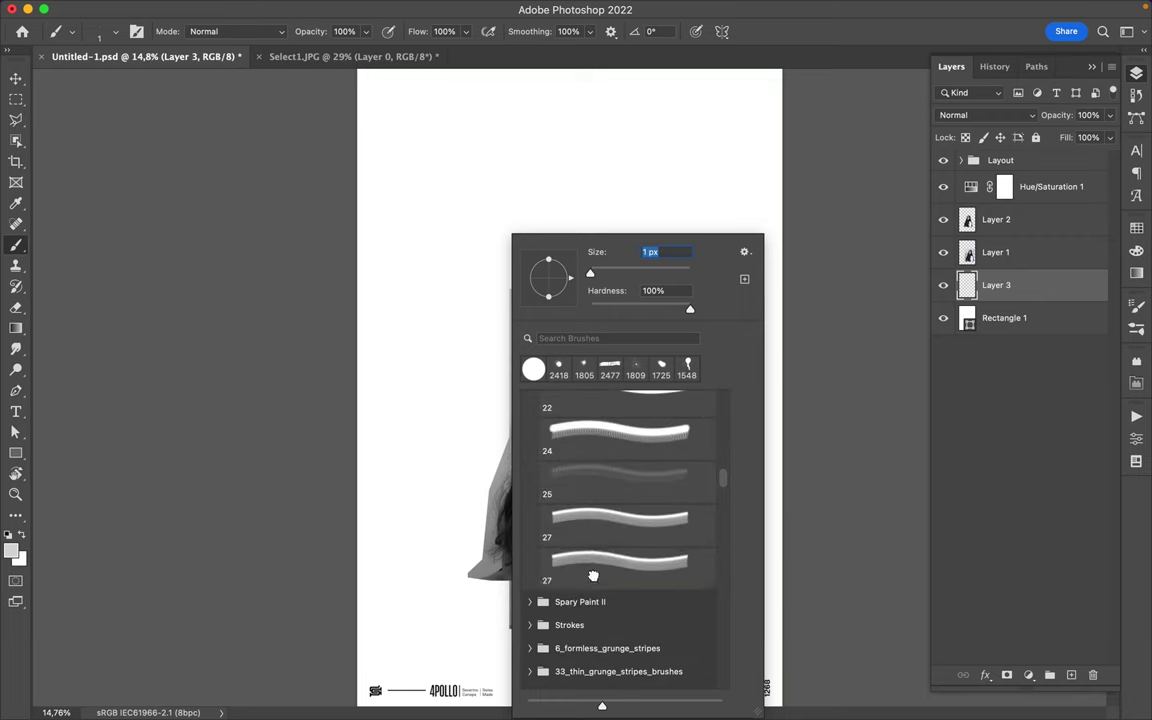
pyautogui.scroll(2, 600, 465)
pyautogui.scroll(4, 612, 437)
pyautogui.click(612, 437)
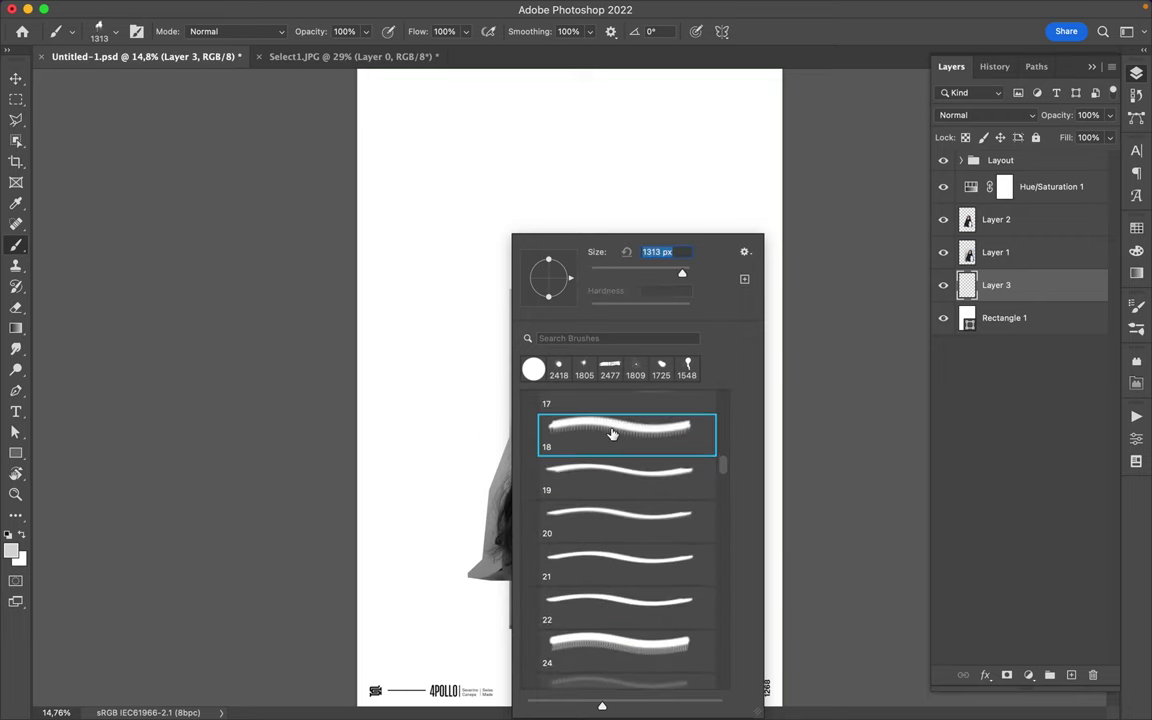
pyautogui.scroll(2, 619, 490)
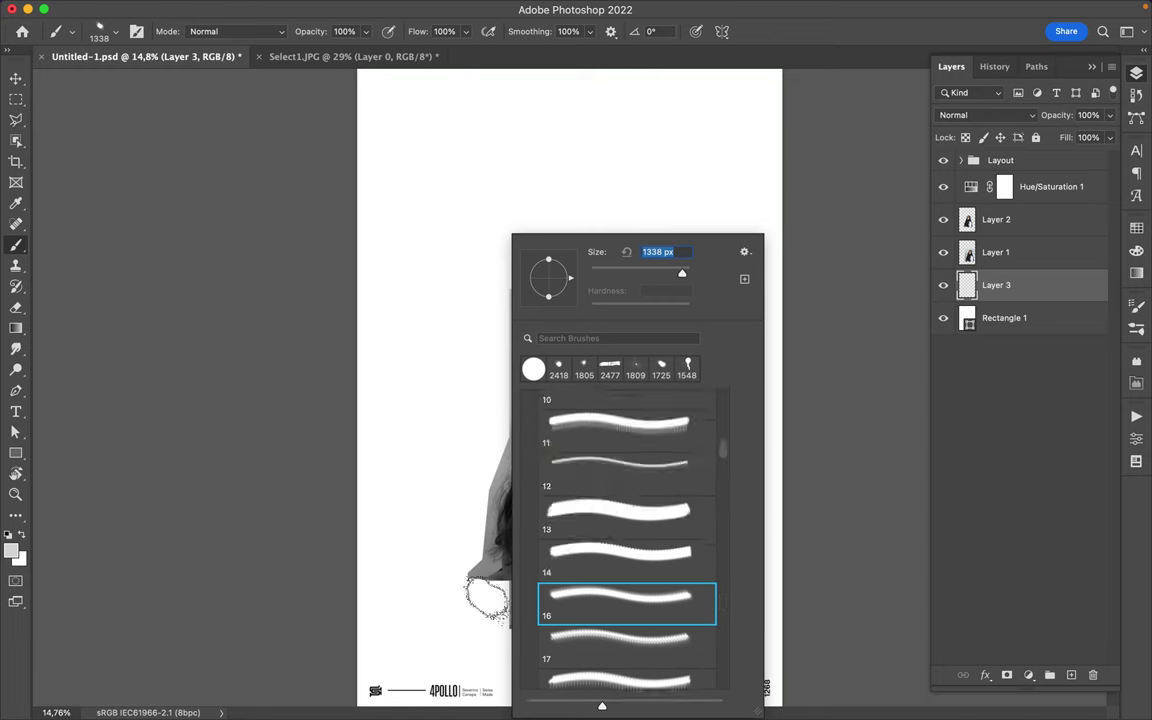
pyautogui.click(605, 565)
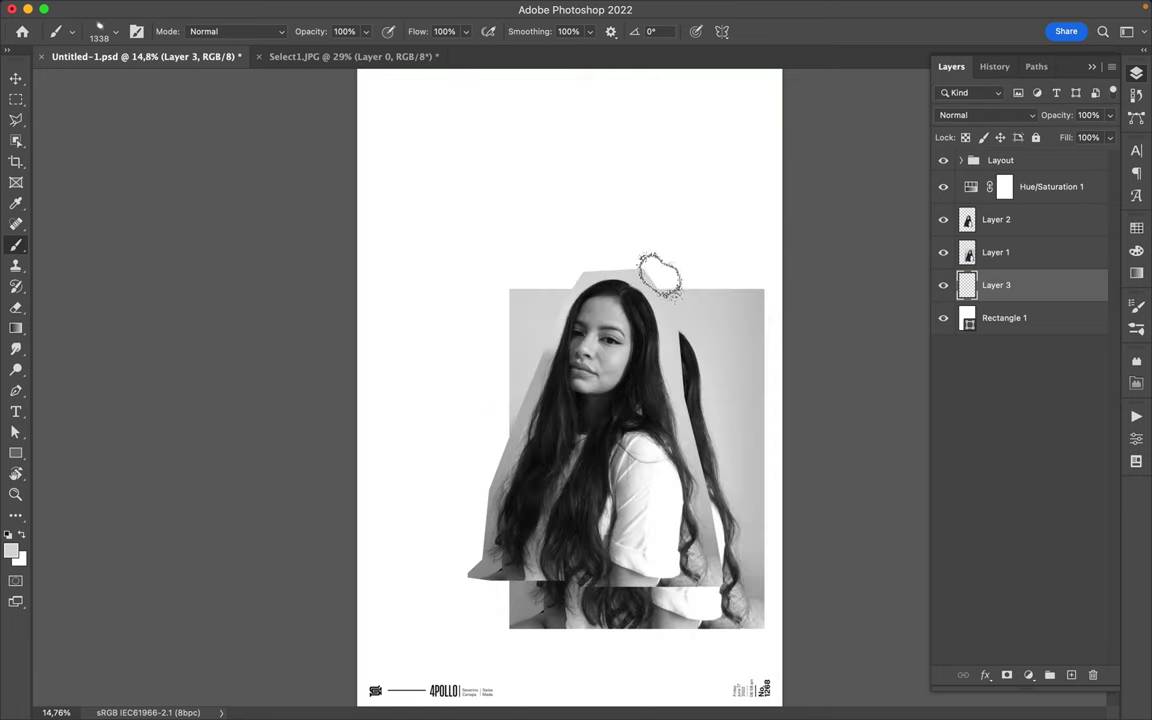
pyautogui.rightClick(659, 273)
pyautogui.click(762, 538)
pyautogui.click(505, 325)
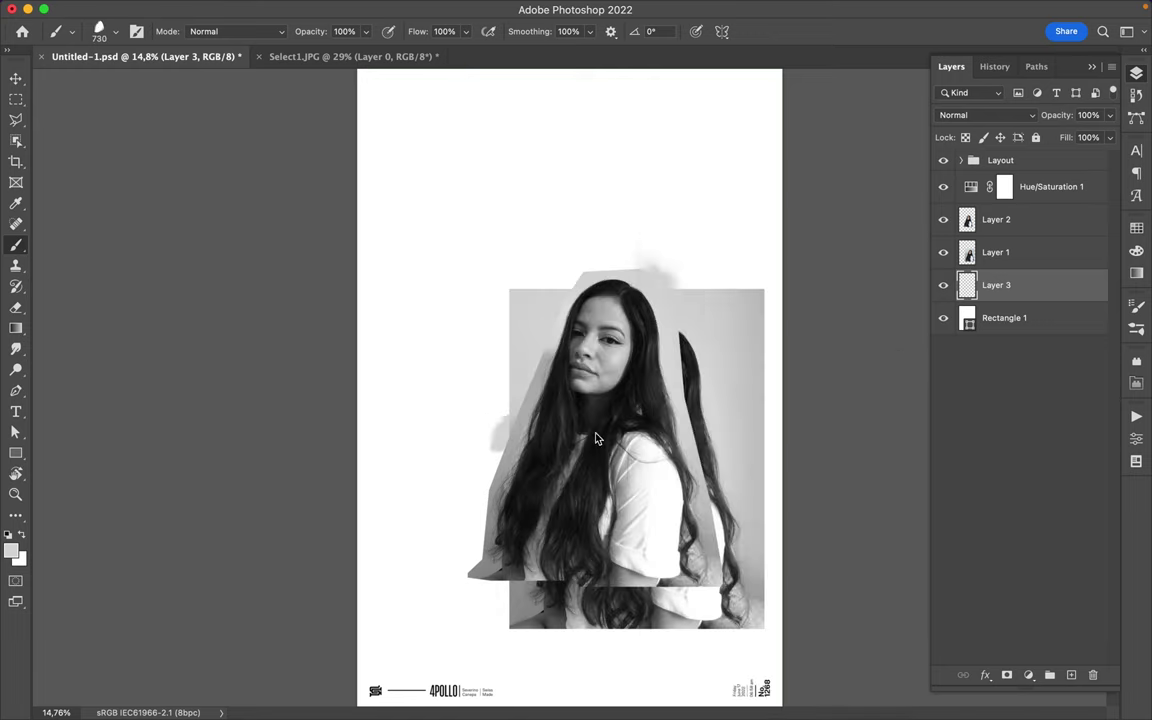
# Step: Select the 99 grunge stripe brush tip from the Visual Fear Graffiti set
pyautogui.rightClick(612, 273)
pyautogui.click(707, 442)
pyautogui.scroll(2, 705, 418)
pyautogui.scroll(-10, 687, 440)
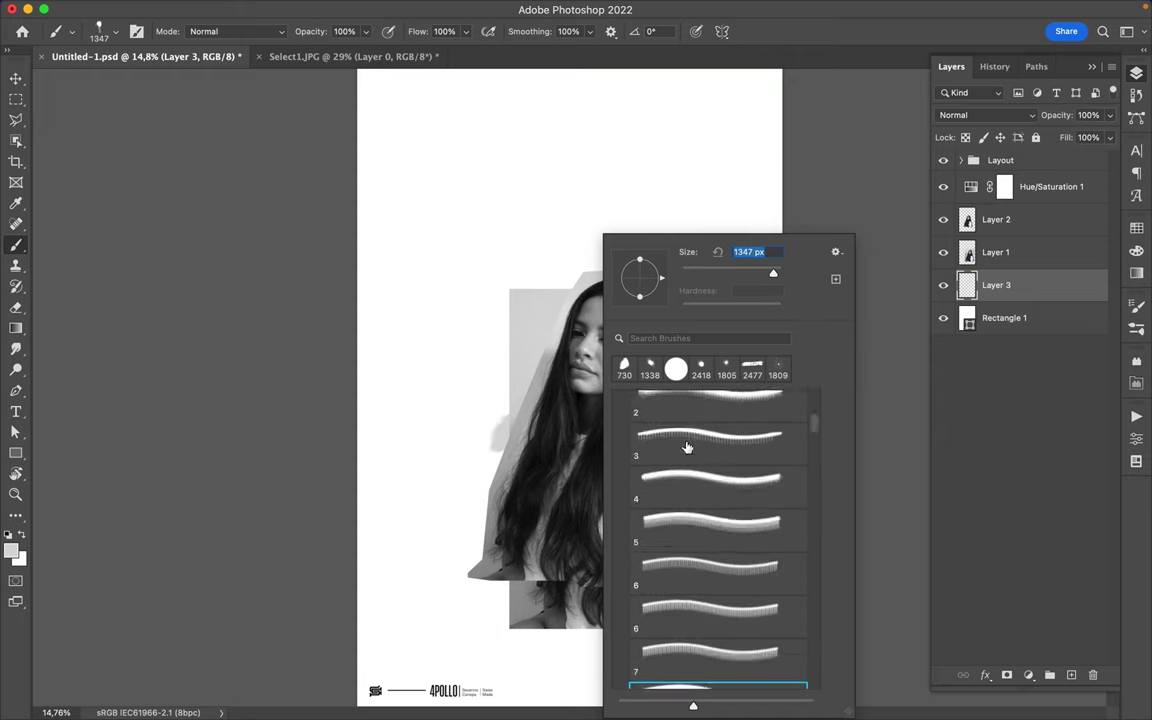
pyautogui.scroll(-5, 675, 592)
pyautogui.scroll(10, 675, 592)
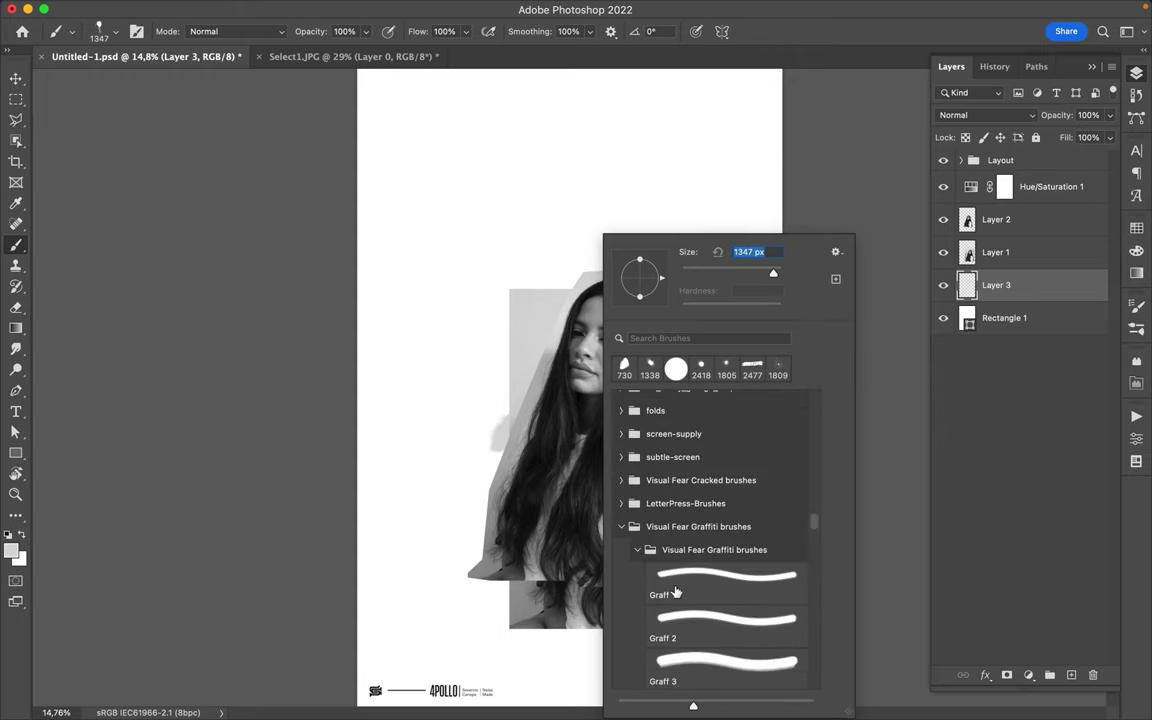
pyautogui.click(660, 522)
pyautogui.scroll(5, 690, 500)
pyautogui.scroll(3, 700, 530)
pyautogui.click(717, 552)
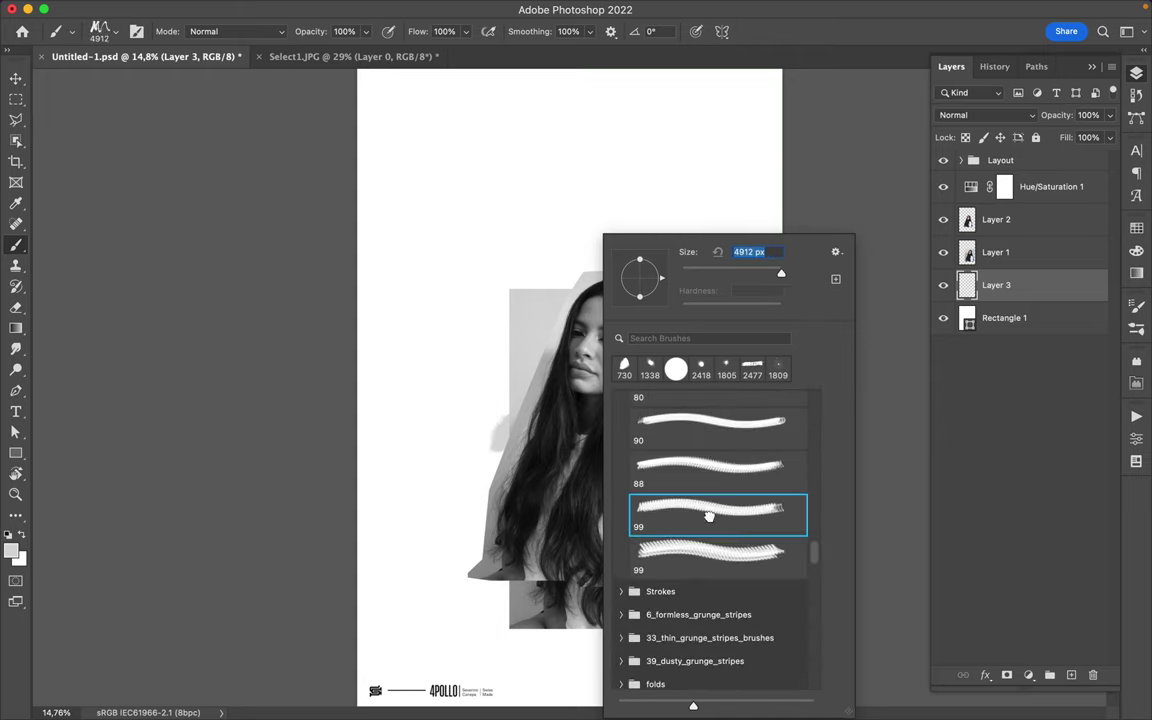
pyautogui.click(650, 220)
# Step: Paint large grey graffiti strokes behind the woman using the 99, 90 and 80 tips
pyautogui.moveTo(607, 239); pyautogui.dragTo(592, 315)
pyautogui.rightClick(598, 380)
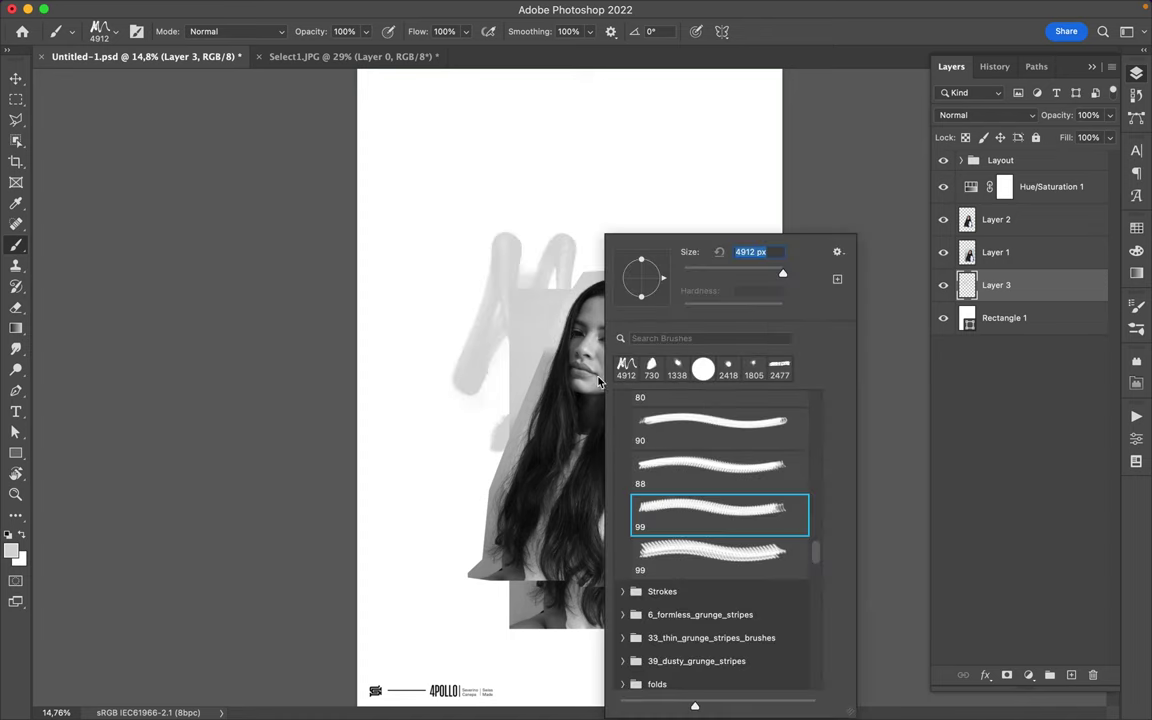
pyautogui.click(598, 365)
pyautogui.rightClick(657, 360)
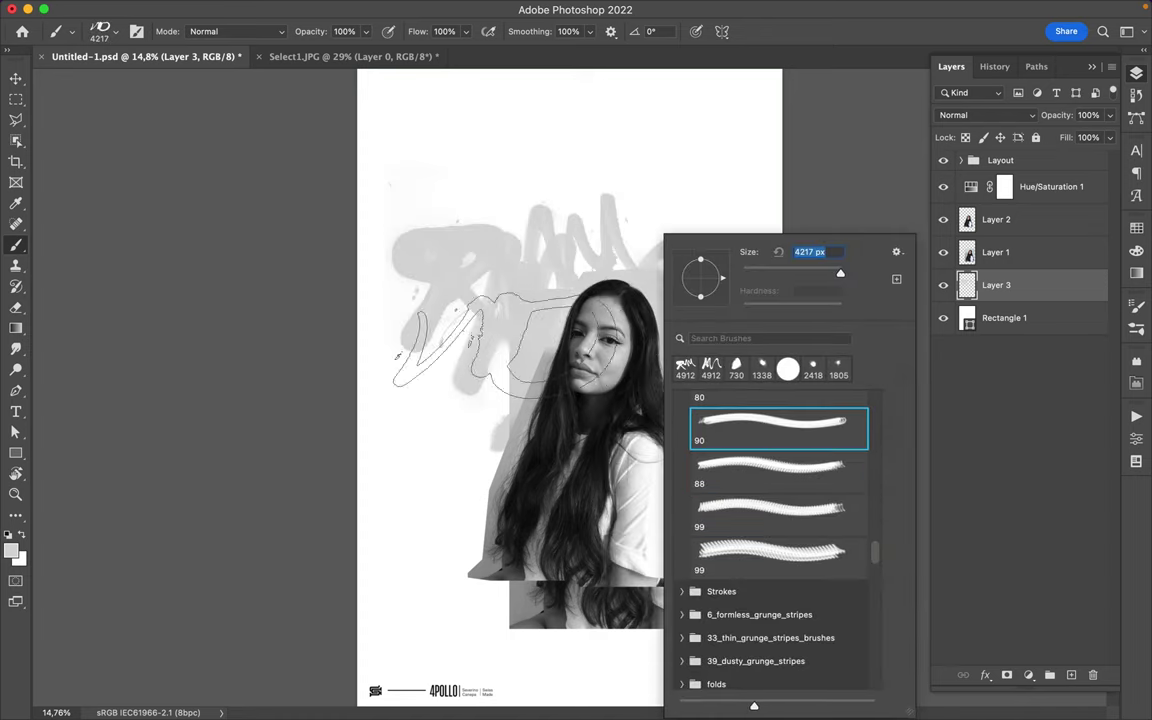
pyautogui.click(505, 345)
pyautogui.rightClick(622, 400)
pyautogui.click(775, 505)
pyautogui.click(640, 420)
# Step: Set the brush tip angle to 180° and switch to the 90 tip
pyautogui.rightClick(655, 438)
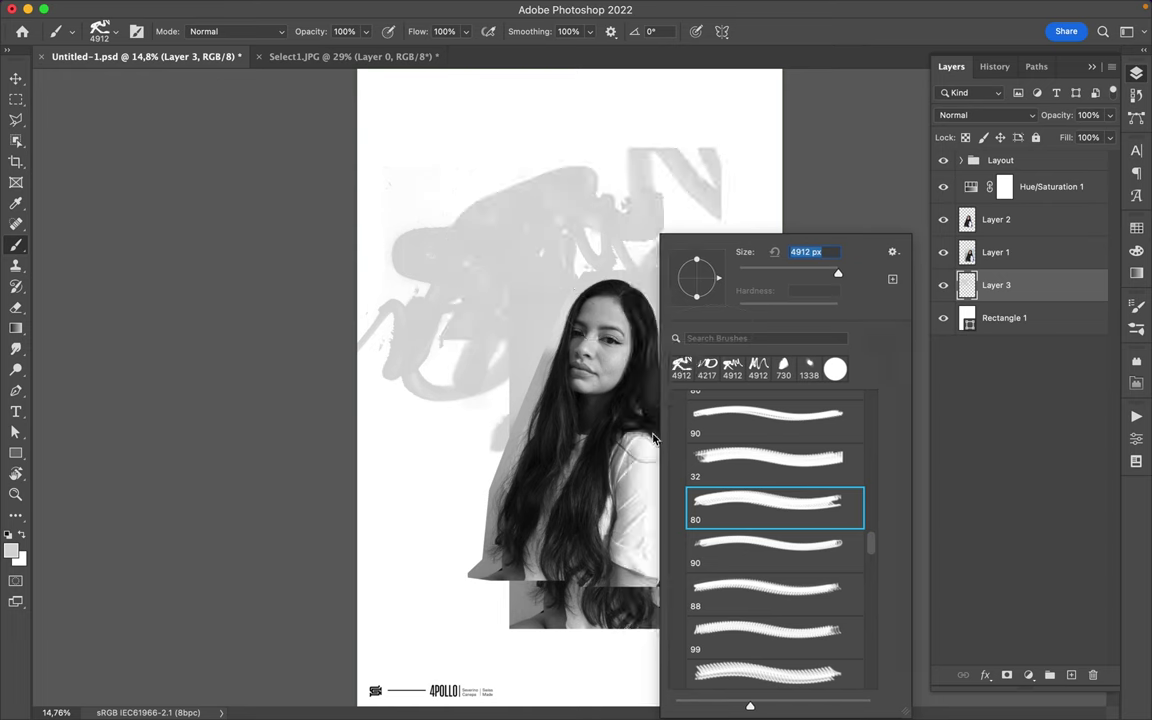
pyautogui.click(662, 32)
pyautogui.write('180')
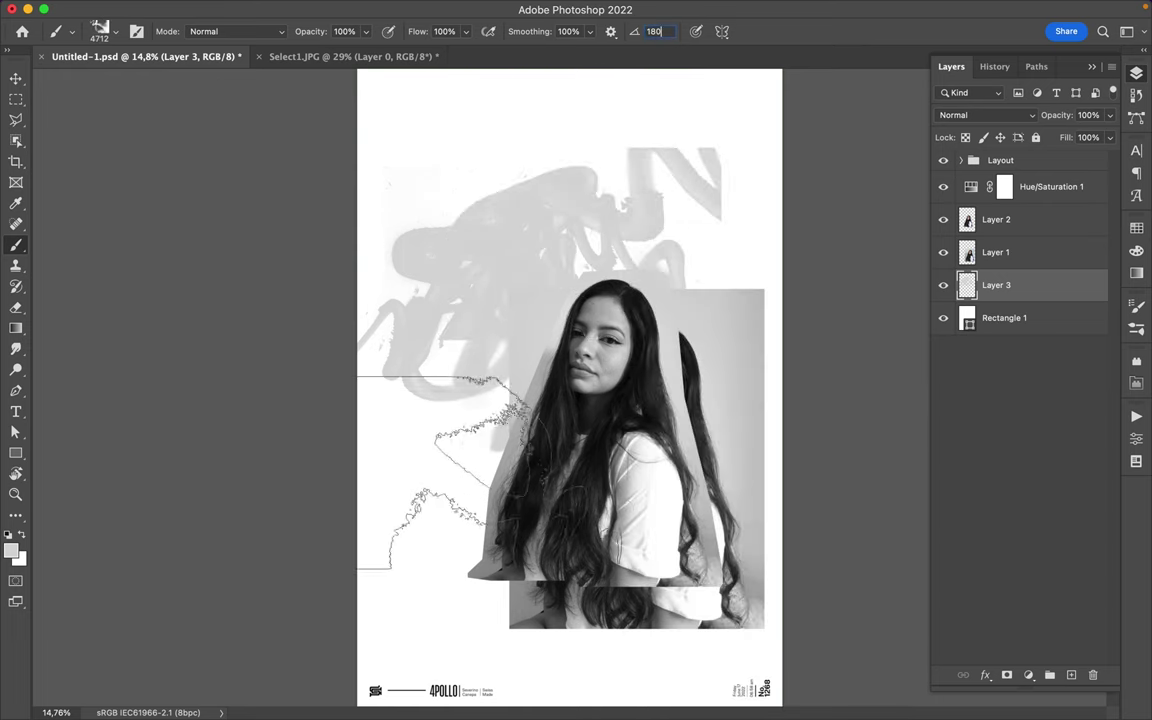
pyautogui.press('Return')
pyautogui.rightClick(651, 420)
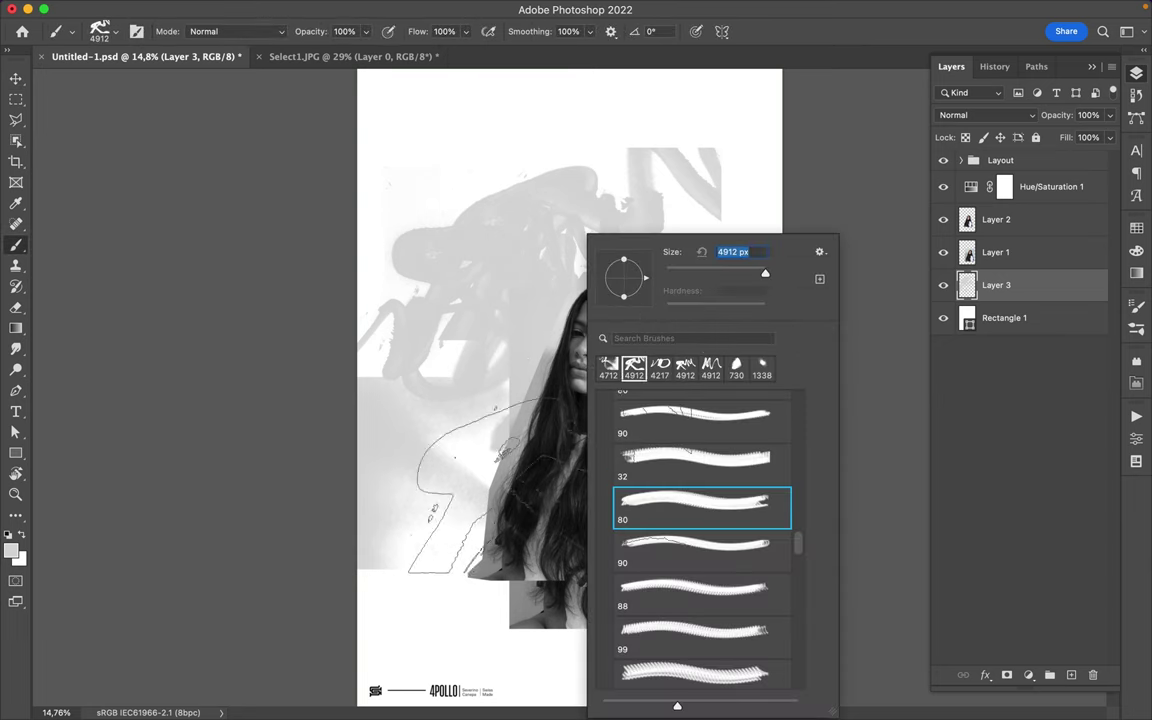
pyautogui.rightClick(692, 240)
pyautogui.click(806, 420)
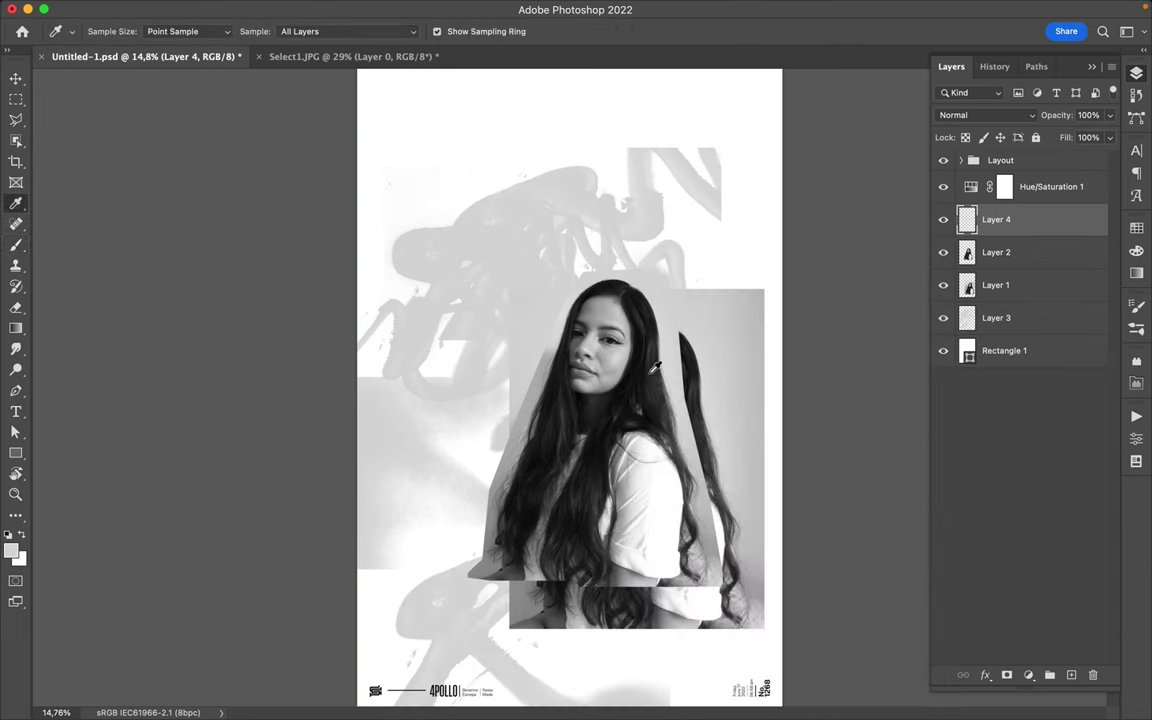
# Step: Paint a black band and resize and shift it over the woman's eyes
pyautogui.moveTo(440, 375); pyautogui.dragTo(680, 320)
pyautogui.hotkey('ctrl', 't')
pyautogui.moveTo(720, 442); pyautogui.dragTo(683, 422)
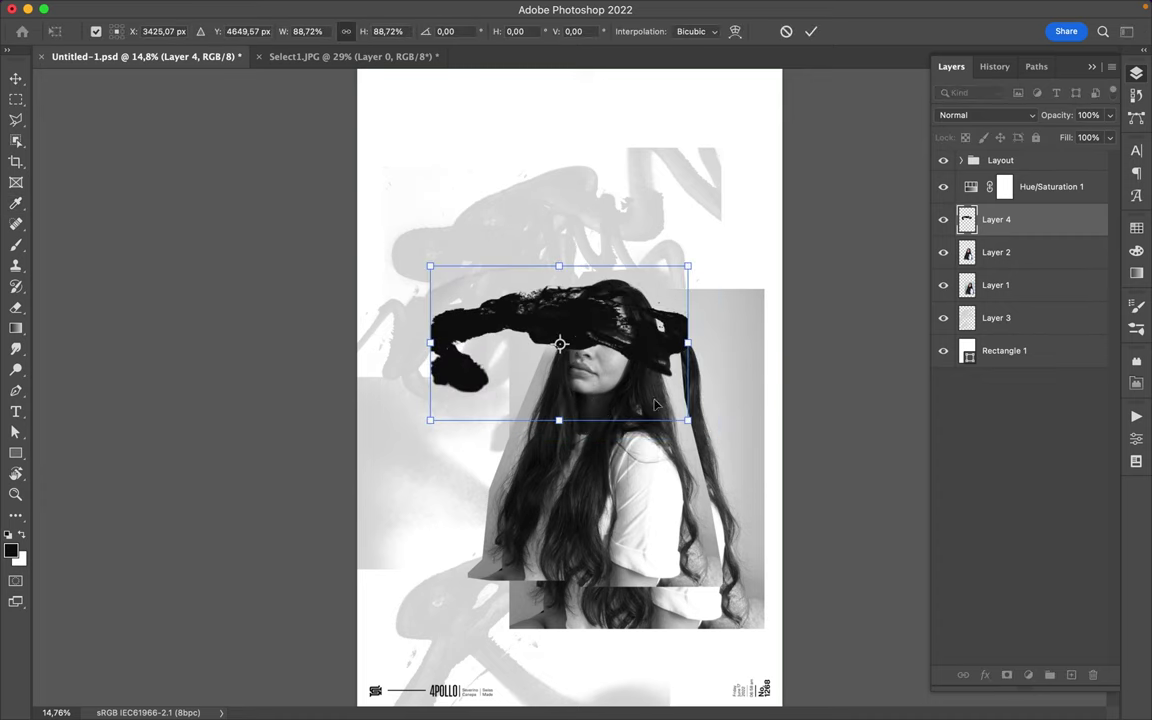
pyautogui.moveTo(635, 368); pyautogui.dragTo(694, 374)
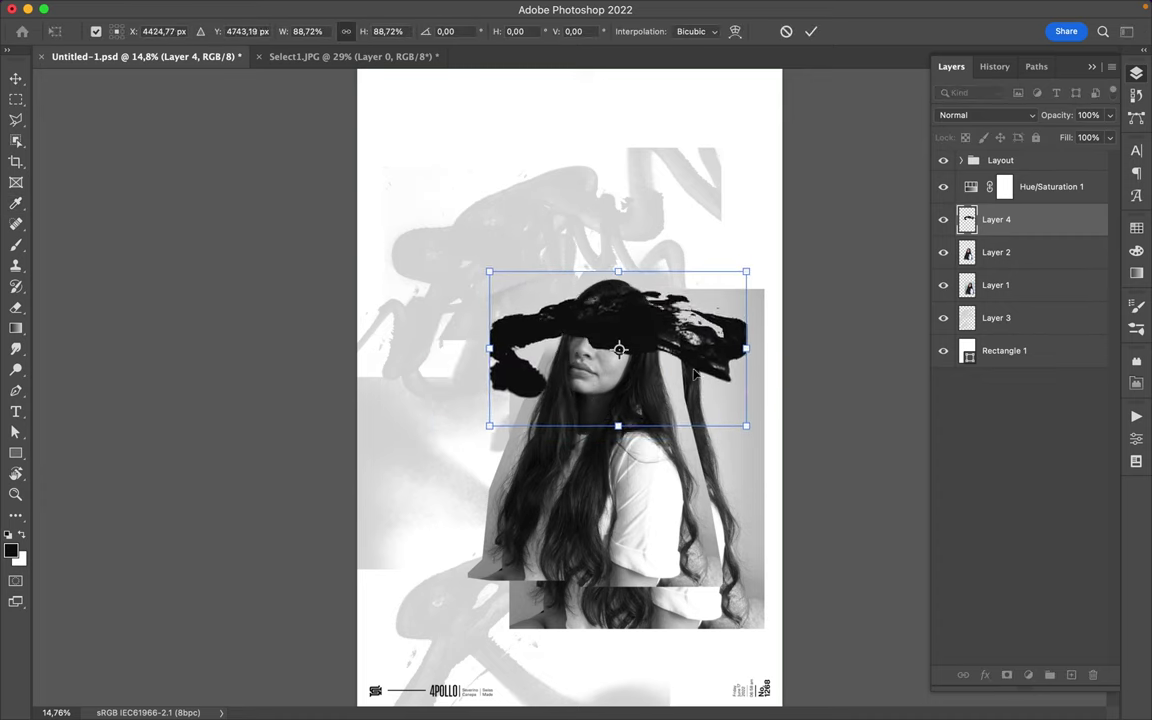
pyautogui.press('Return')
# Step: Move Hue/Saturation 1 below the band and merge adjustments into both photo fragments
pyautogui.press('v')
pyautogui.press('l')
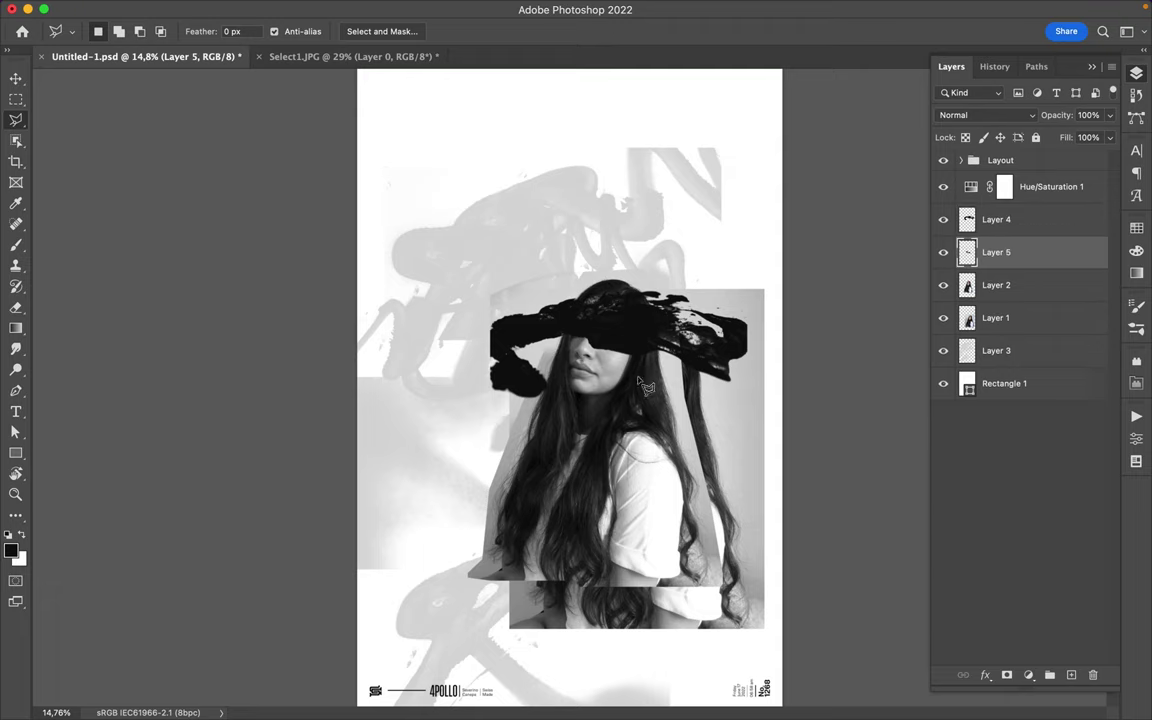
pyautogui.moveTo(1049, 195)
pyautogui.mouseDown()
pyautogui.moveTo(1023, 234)
pyautogui.moveTo(1028, 386)
pyautogui.mouseUp()
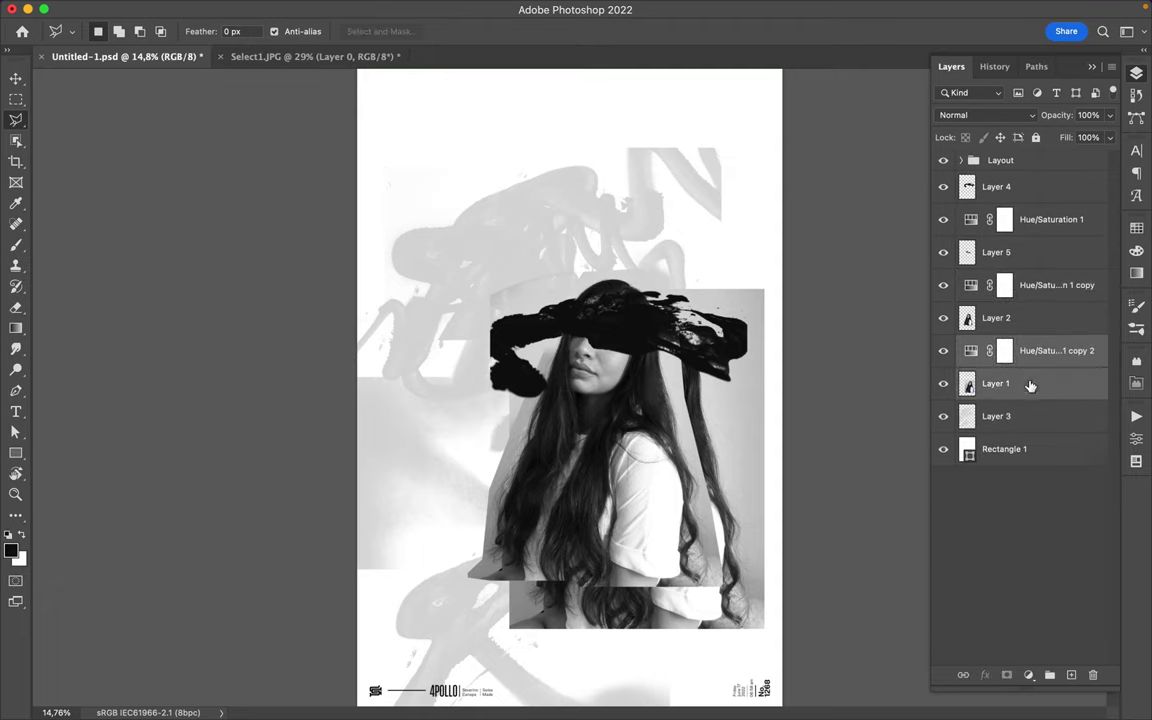
pyautogui.keyDown('shift'); pyautogui.click(1033, 284); pyautogui.keyUp('shift')
pyautogui.hotkey('ctrl', 'e')
pyautogui.keyDown('shift'); pyautogui.click(1041, 221); pyautogui.keyUp('shift')
pyautogui.hotkey('ctrl', 'e')
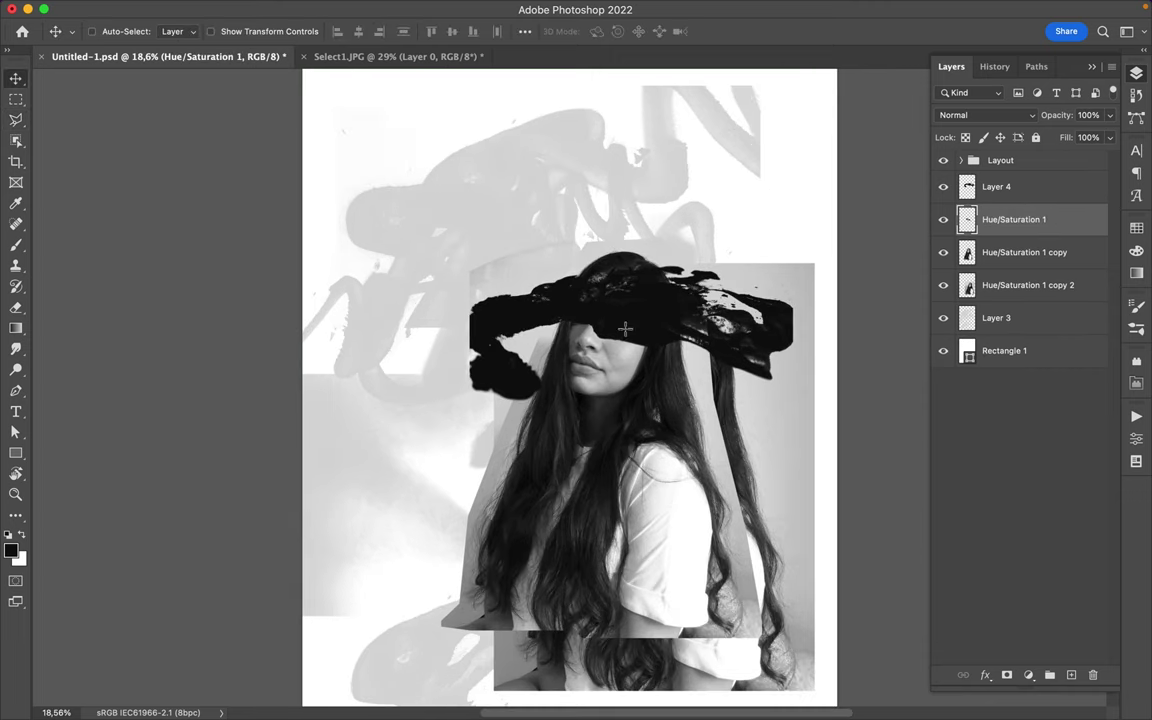
# Step: Choose the 80 brush tip and select the Hue/Saturation 1 copy 2 layer
pyautogui.press('b')
pyautogui.rightClick(610, 252)
pyautogui.scroll(2, 712, 440)
pyautogui.click(712, 460)
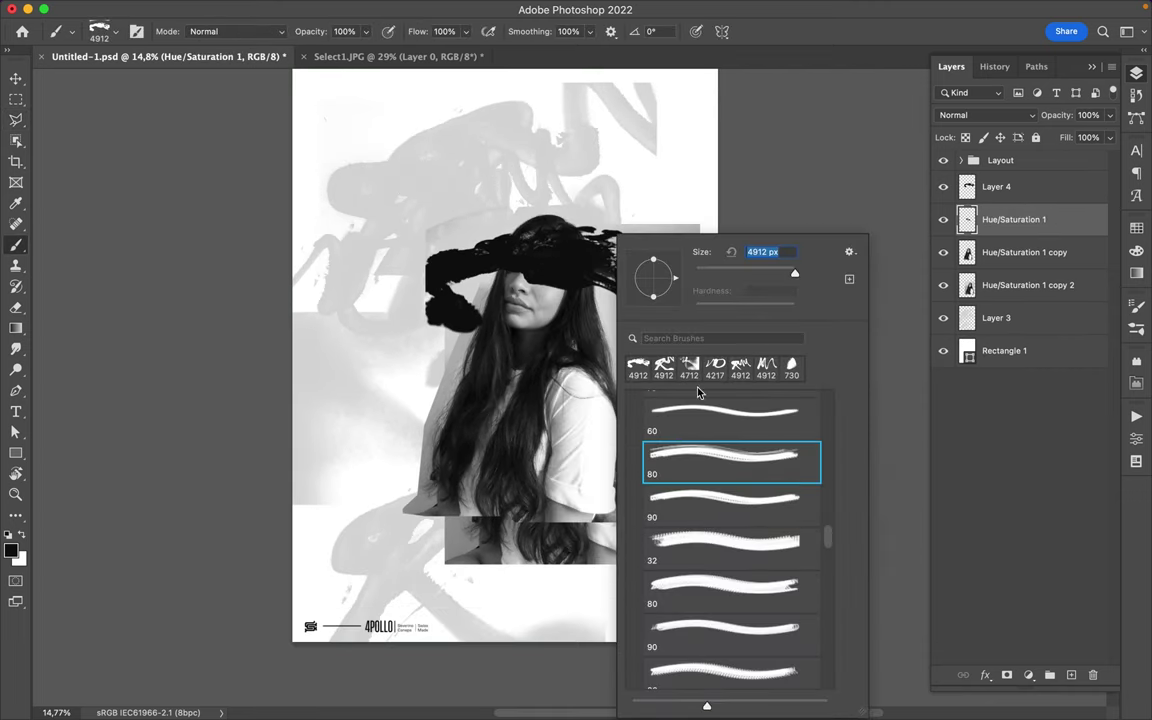
pyautogui.scroll(-2, 512, 195)
pyautogui.click(1028, 285)
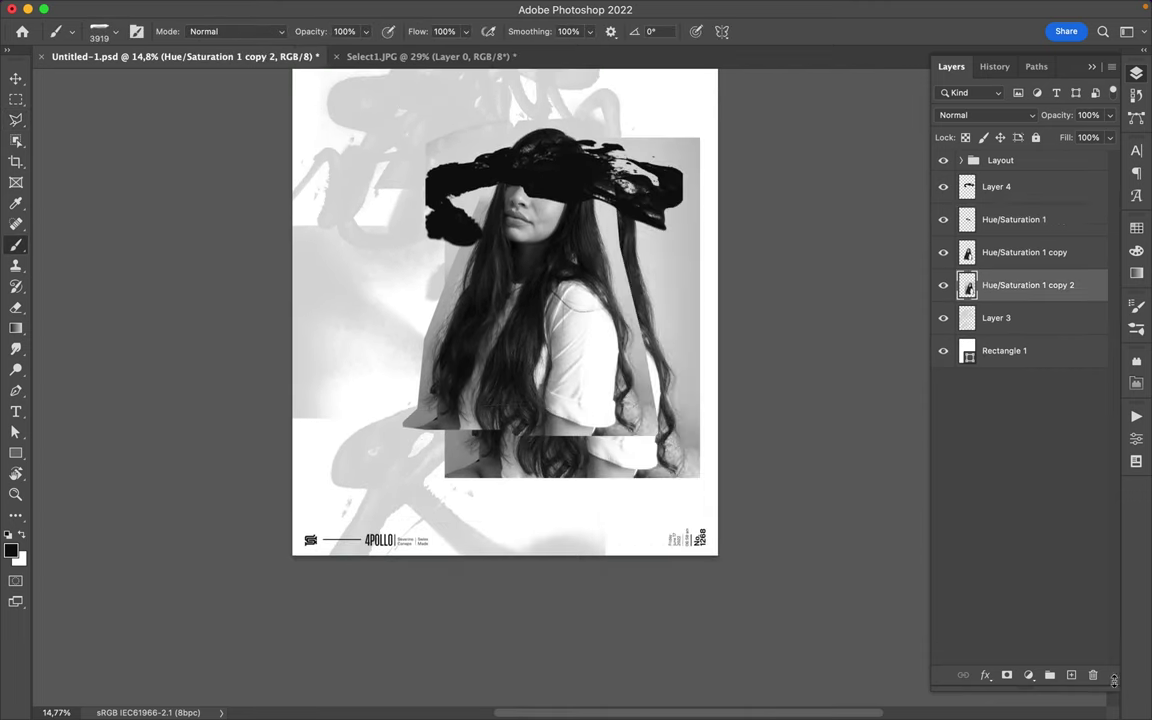
# Step: Duplicate the layer and move the dark spray patch lower on the poster's left
pyautogui.hotkey('ctrl', 'j')
pyautogui.press('v')
pyautogui.moveTo(457, 411); pyautogui.dragTo(490, 463)
pyautogui.rightClick(651, 453)
pyautogui.press('Escape')
pyautogui.press('b')
# Step: Paste a new layer for spray marks and check the layers under that spot
pyautogui.rightClick(578, 238)
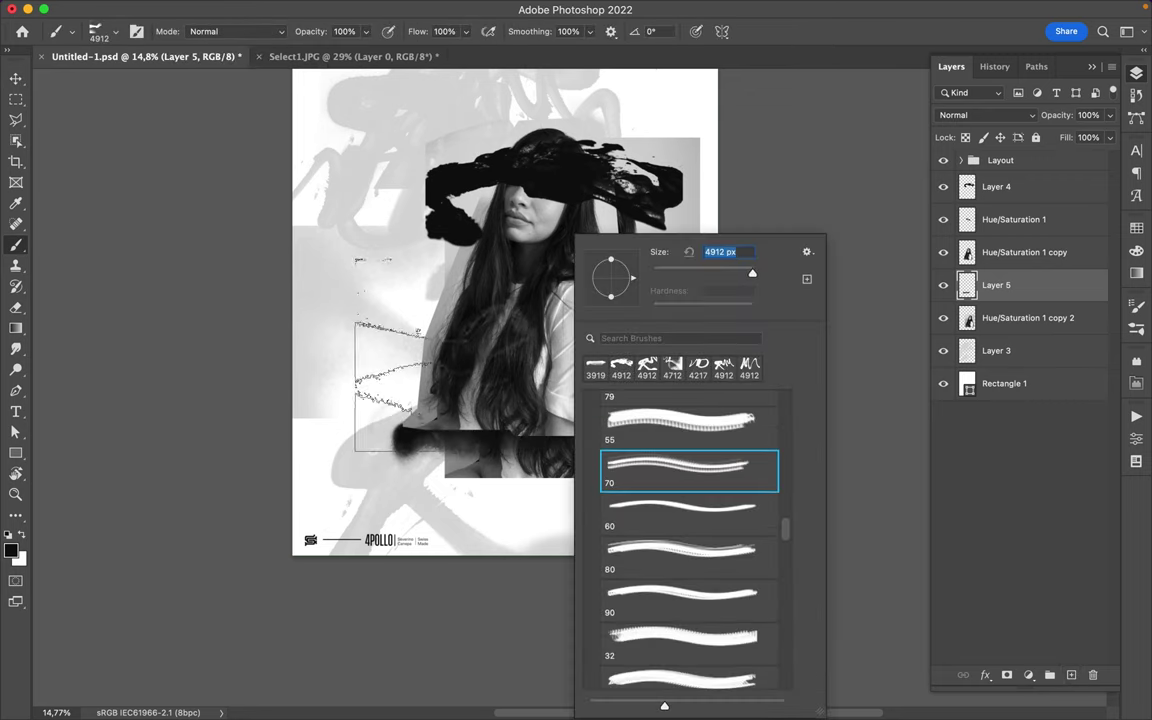
pyautogui.press('Escape')
pyautogui.scroll(2, 800, 330)
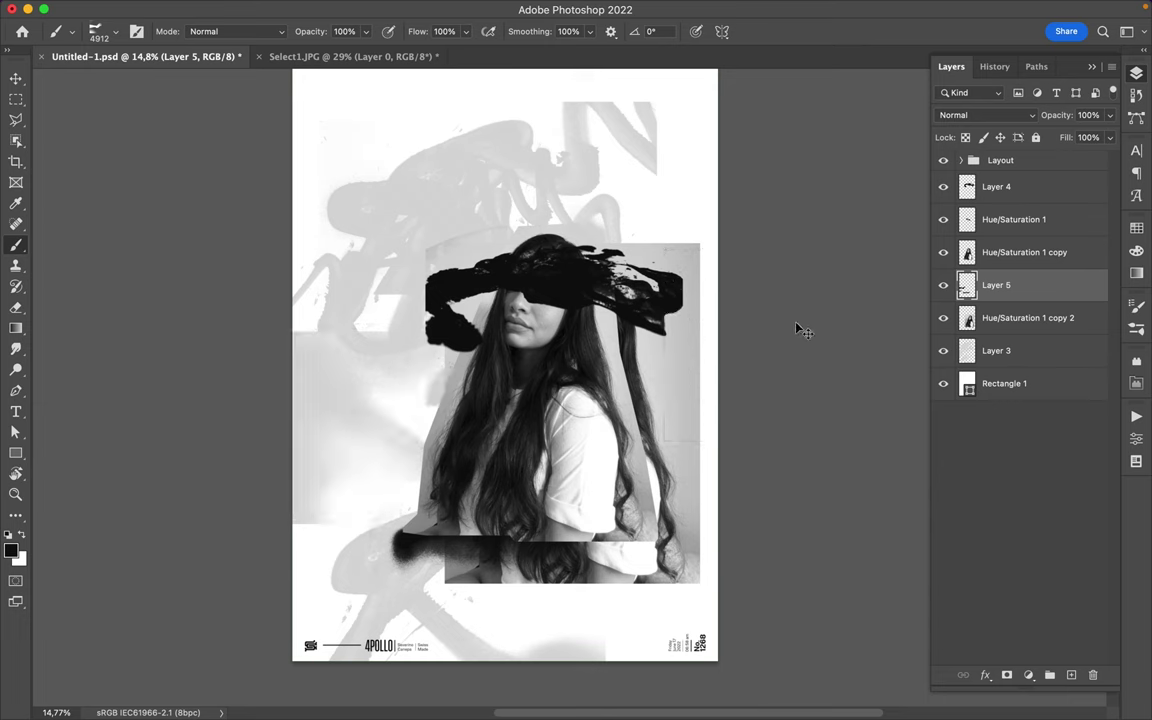
pyautogui.hotkey('ctrl', 'v')
pyautogui.press('v')
pyautogui.rightClick(670, 368)
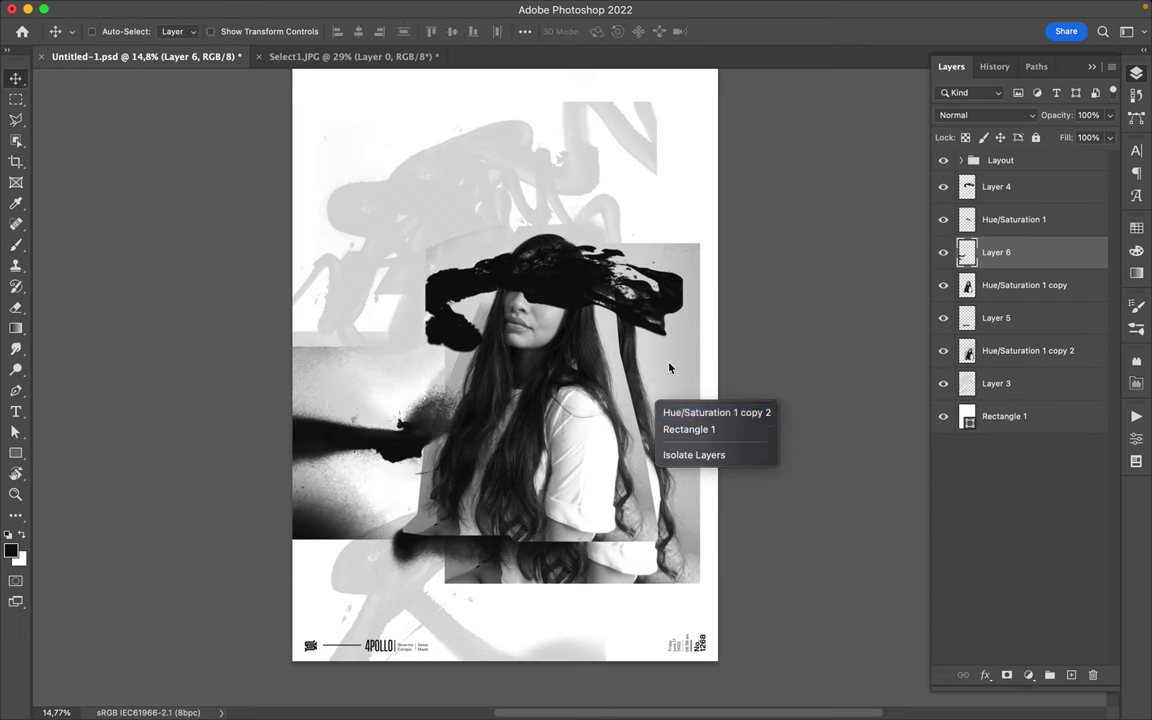
pyautogui.press('Escape')
pyautogui.press('b')
# Step: Pick a large grunge preset, then the DSC_4059 brush from the scanned paint-stroke set
pyautogui.scroll(4, 783, 456)
pyautogui.click(783, 440)
pyautogui.click(745, 466)
pyautogui.click(745, 510)
pyautogui.scroll(-10, 758, 438)
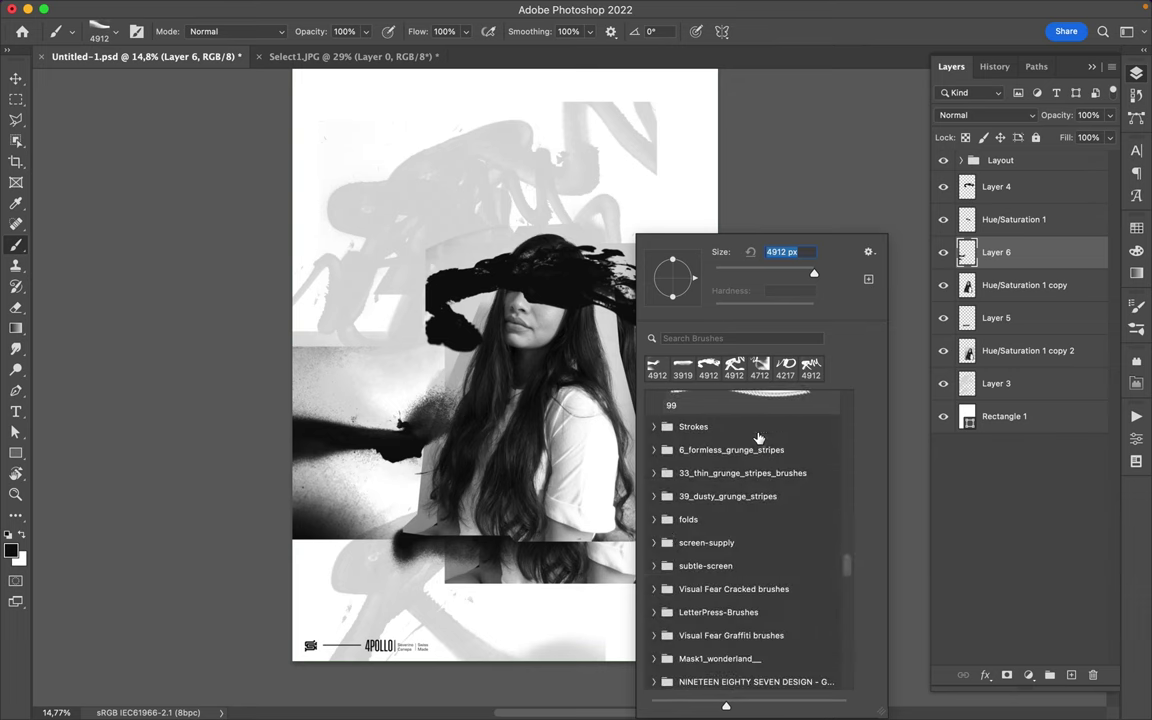
pyautogui.scroll(-3, 740, 600)
pyautogui.click(656, 562)
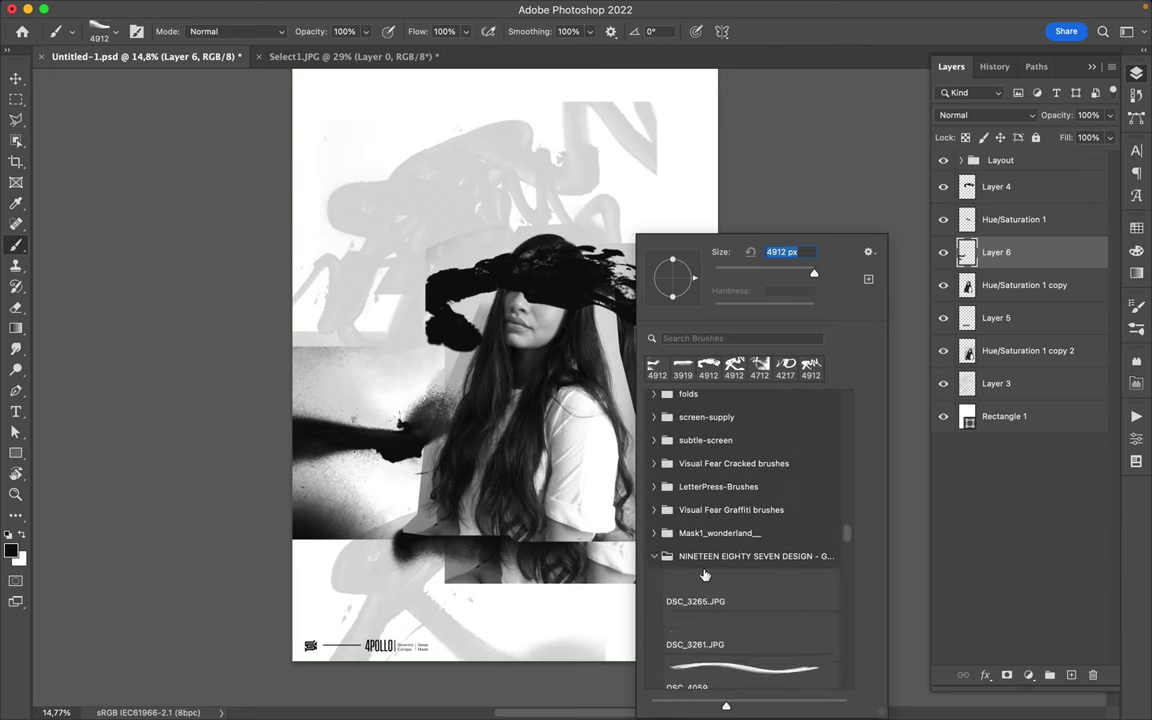
pyautogui.scroll(-3, 740, 560)
pyautogui.click(750, 553)
# Step: Stamp thin grunge streaks across the shirt with DSC_4059 and DSC_4049, sampling white
pyautogui.click(570, 448)
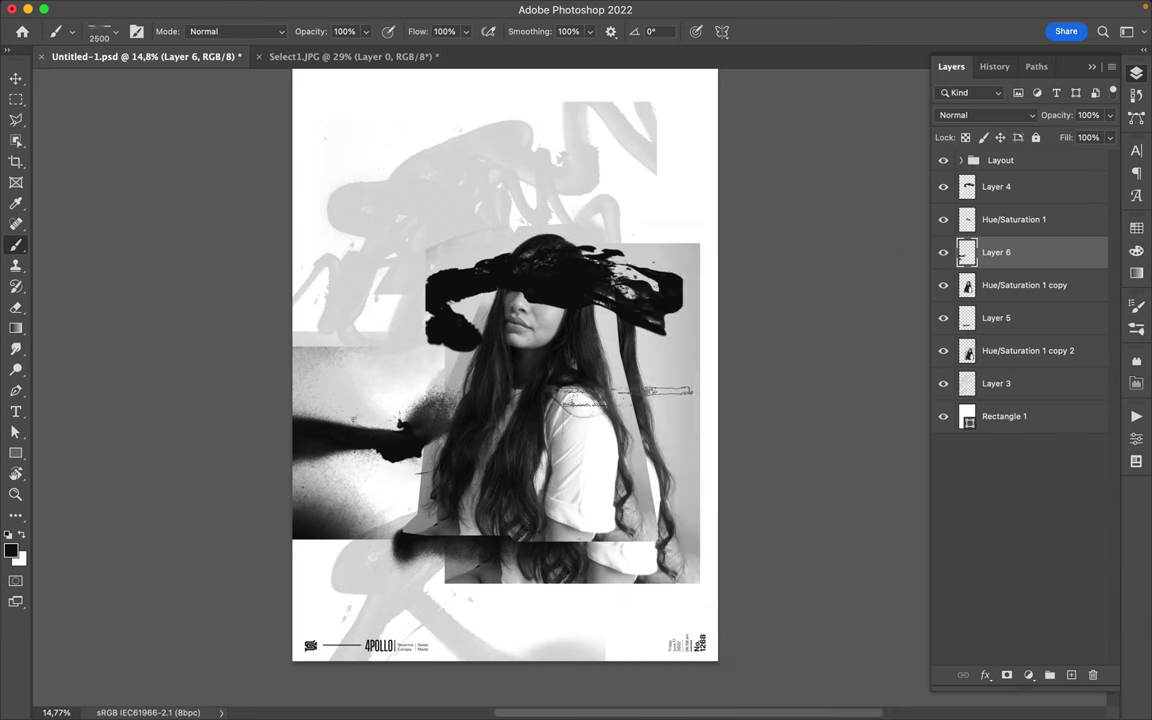
pyautogui.rightClick(618, 486)
pyautogui.click(490, 500)
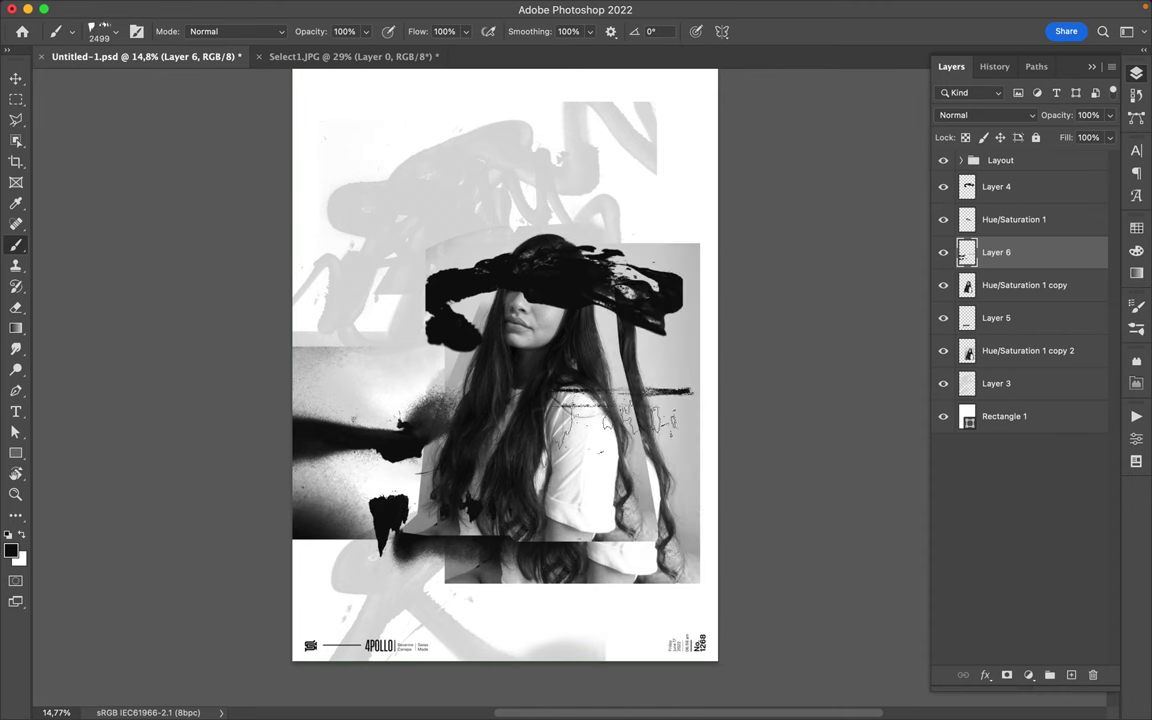
pyautogui.press('i')
pyautogui.moveTo(466, 412); pyautogui.dragTo(530, 404)
pyautogui.rightClick(565, 428)
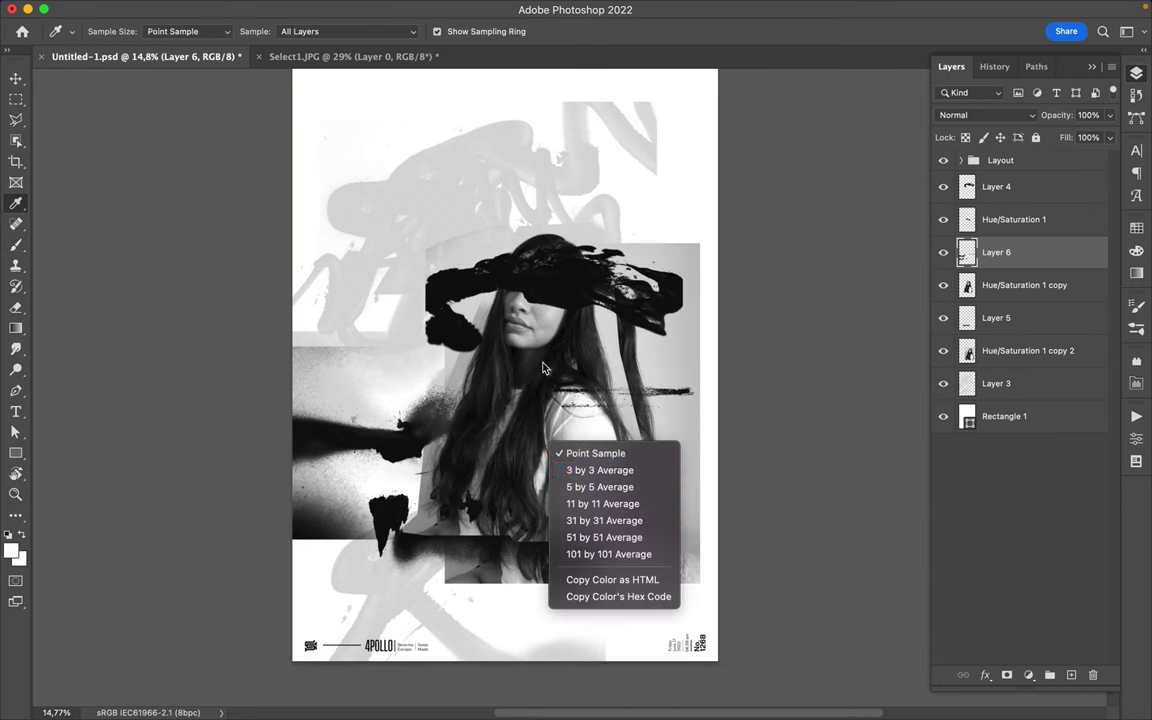
# Step: Return to the Brush tool and browse the stroke brushes for white dry-brush marks
pyautogui.press('Escape')
pyautogui.press('b')
pyautogui.hscroll(5, 565, 428)
pyautogui.press('Escape')
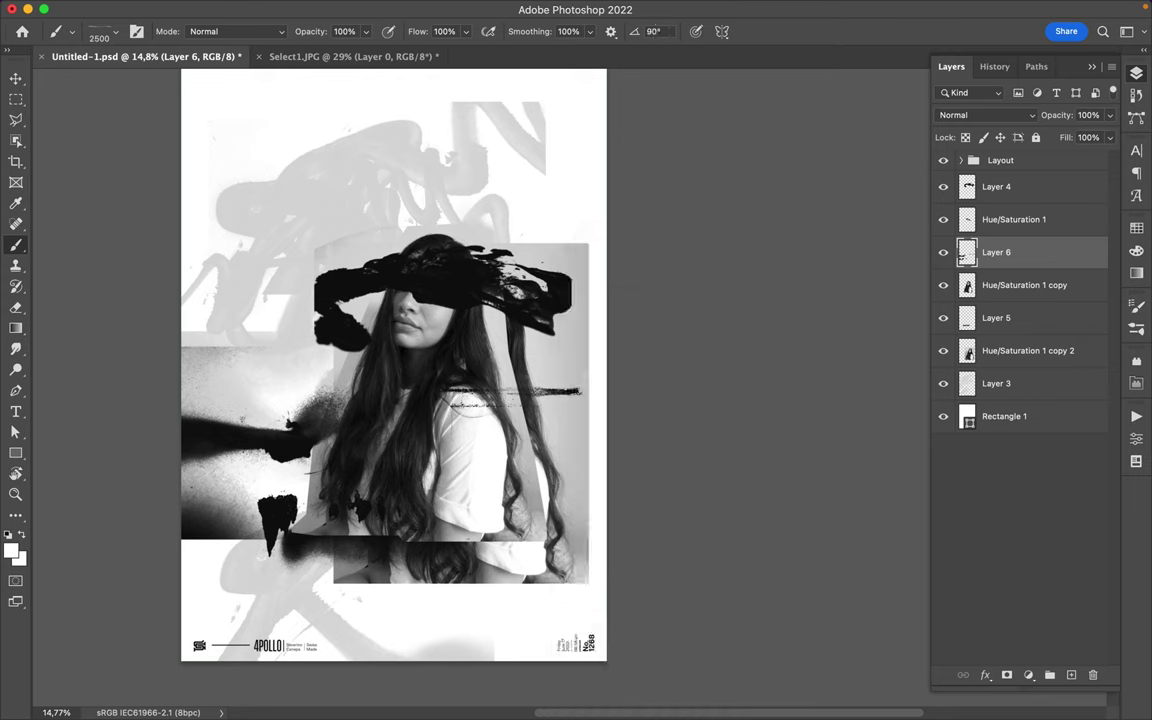
pyautogui.rightClick(460, 392)
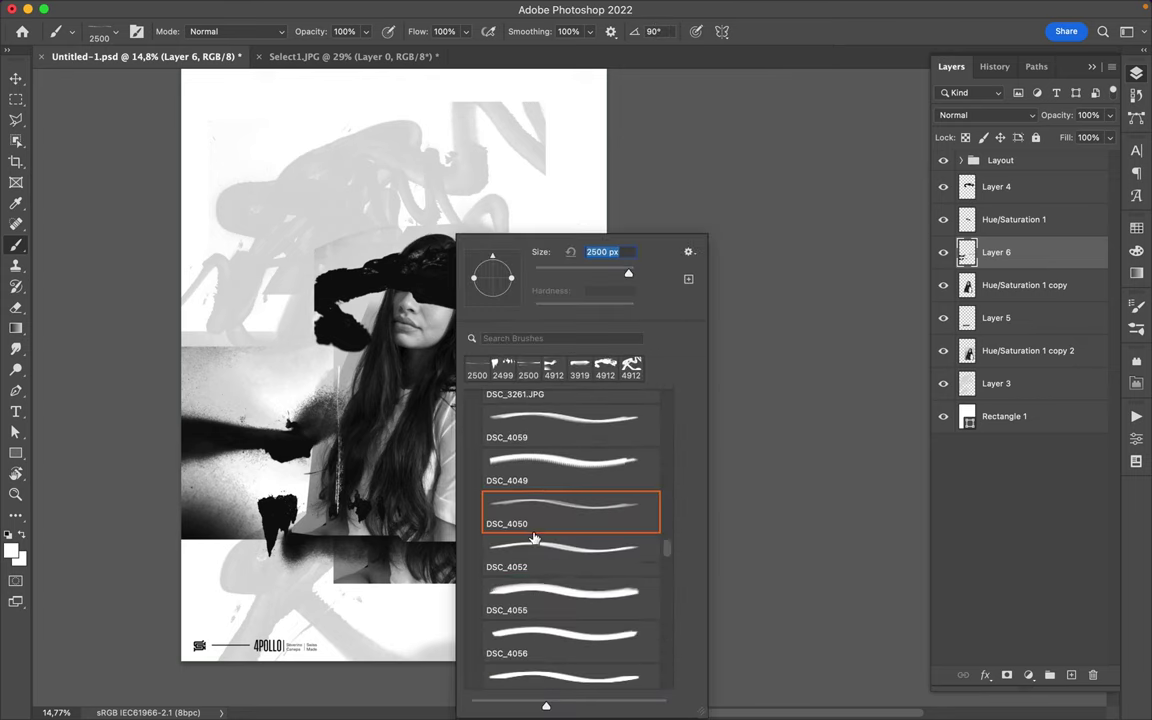
pyautogui.press('Return')
# Step: Choose the DSC_4055 stroke brush, then pick magenta from the swatches
pyautogui.rightClick(540, 400)
pyautogui.hscroll(3, 400, 350)
pyautogui.click(650, 598)
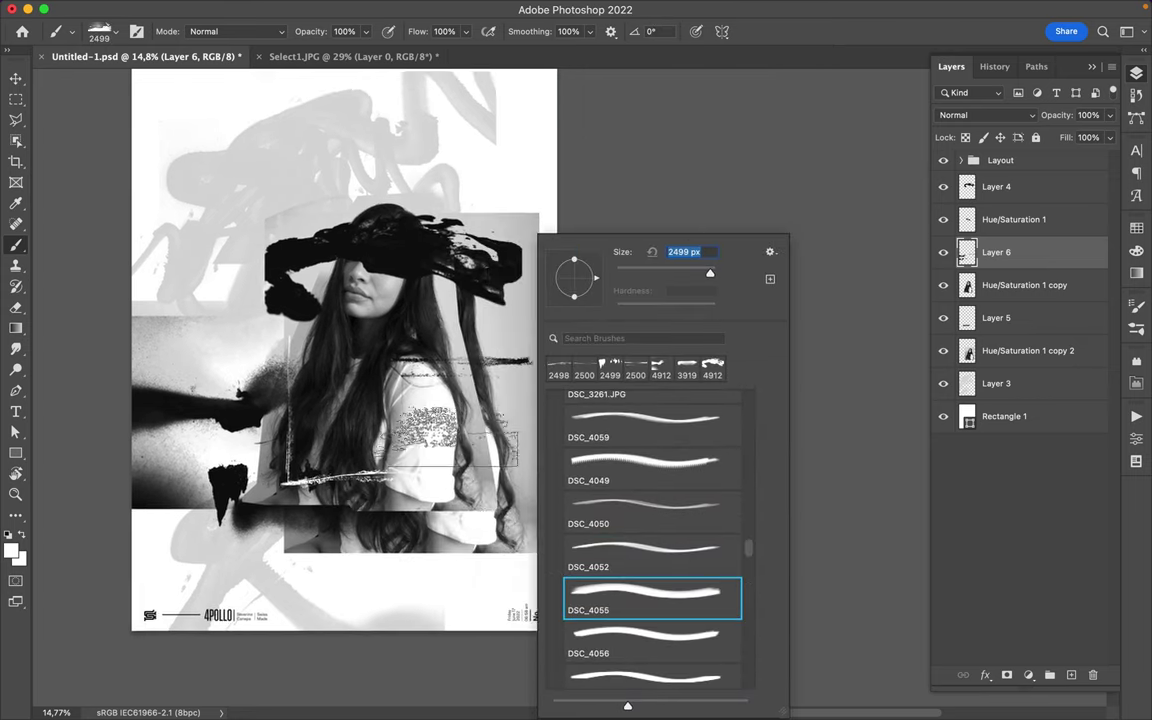
pyautogui.press('Return')
pyautogui.hscroll(3, 300, 350)
pyautogui.rightClick(300, 215)
pyautogui.press('Return')
pyautogui.click(1135, 233)
pyautogui.click(1136, 74)
# Step: On a new layer, paint a magenta DSC_3916 stroke beside the woman's face
pyautogui.hotkey('ctrl', 'shift', 'alt', 'n')
pyautogui.rightClick(452, 236)
pyautogui.click(540, 510)
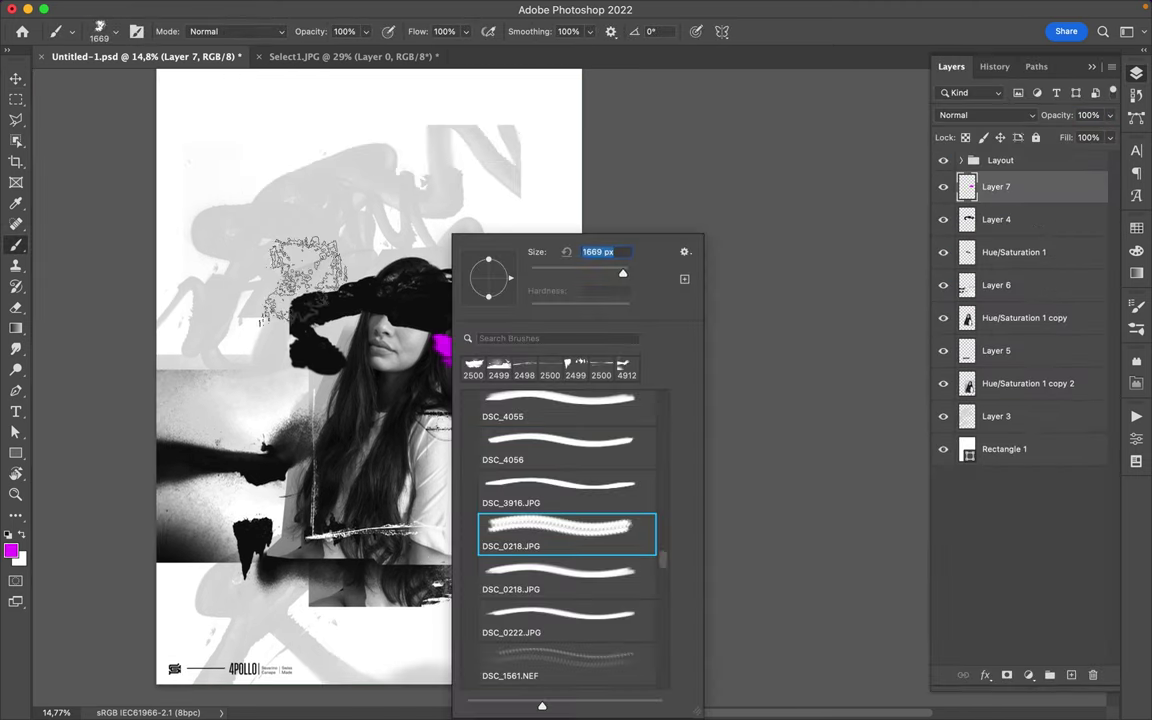
pyautogui.press('Return')
pyautogui.moveTo(440, 305); pyautogui.dragTo(400, 305)
# Step: Paint magenta strokes with the spiky DSC_3893 brush and rotate them 180°
pyautogui.rightClick(480, 236)
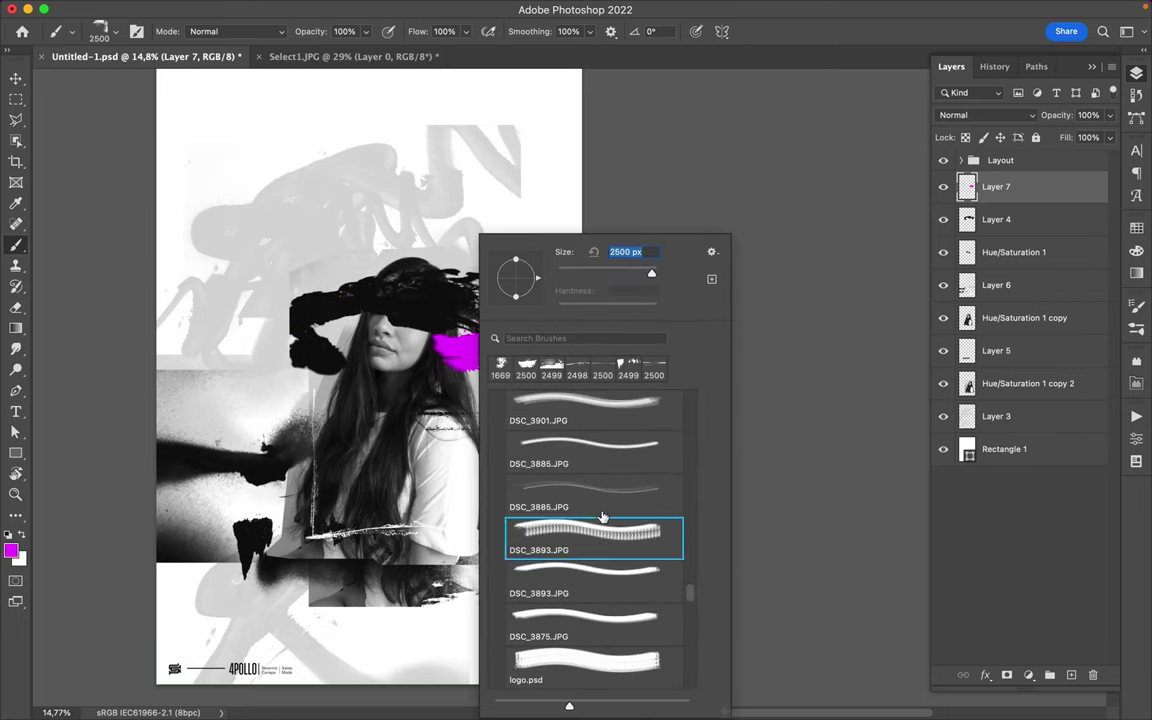
pyautogui.doubleClick(590, 605)
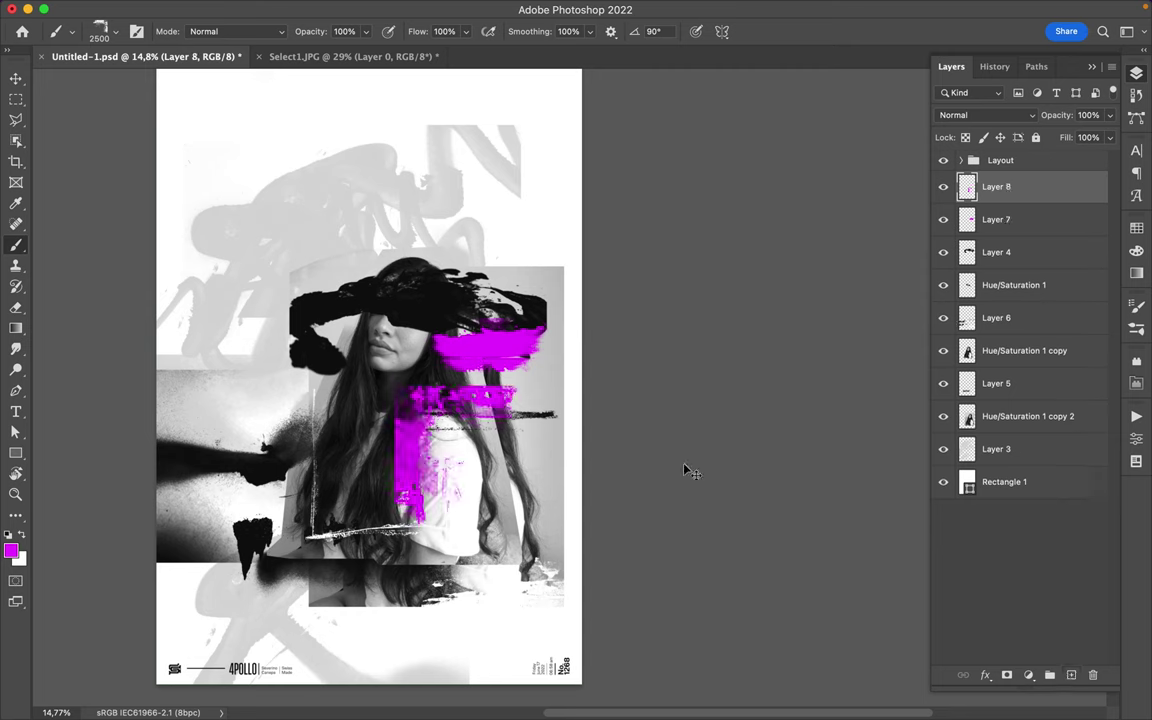
pyautogui.hotkey('ctrl', 't')
pyautogui.moveTo(761, 504); pyautogui.dragTo(743, 494)
pyautogui.press('Return')
# Step: Move the magenta shirt strokes to the photo's lower right
pyautogui.press('v')
pyautogui.moveTo(509, 330); pyautogui.dragTo(563, 437)
pyautogui.scroll(3, 410, 390)
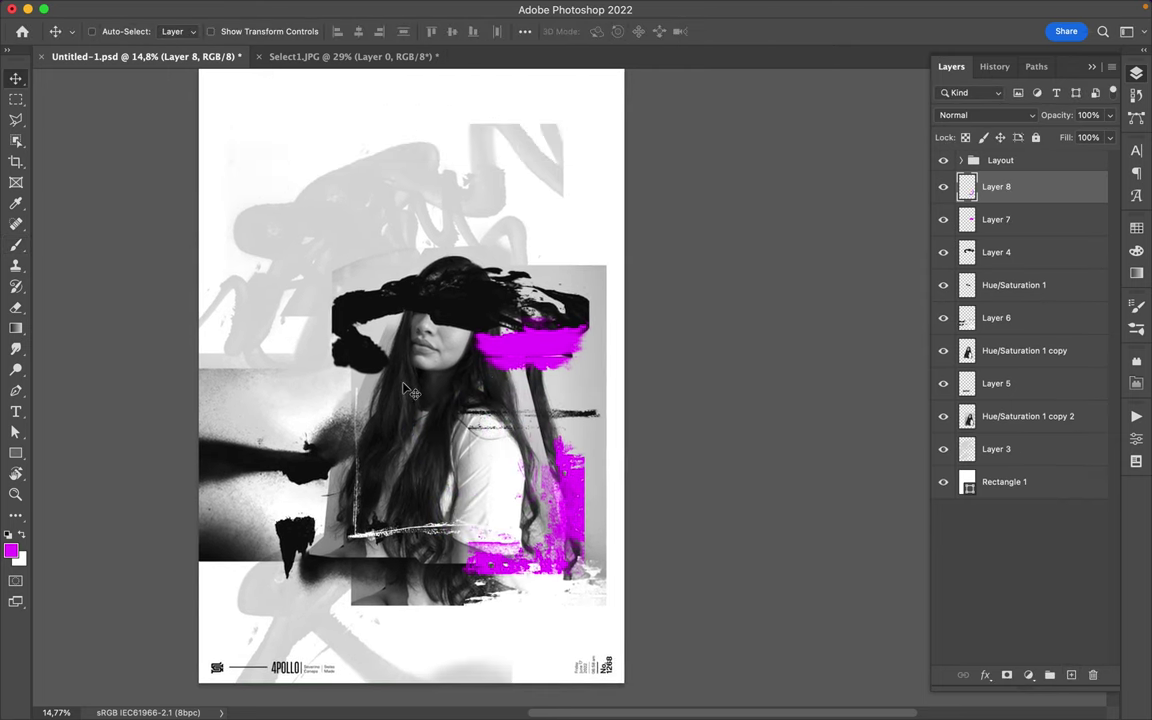
# Step: Select the Cross shape 19 brush from the Free Ink Crosses 2 set
pyautogui.press('b')
pyautogui.rightClick(415, 240)
pyautogui.scroll(-2, 484, 487)
pyautogui.scroll(-3, 484, 487)
pyautogui.scroll(-3, 484, 487)
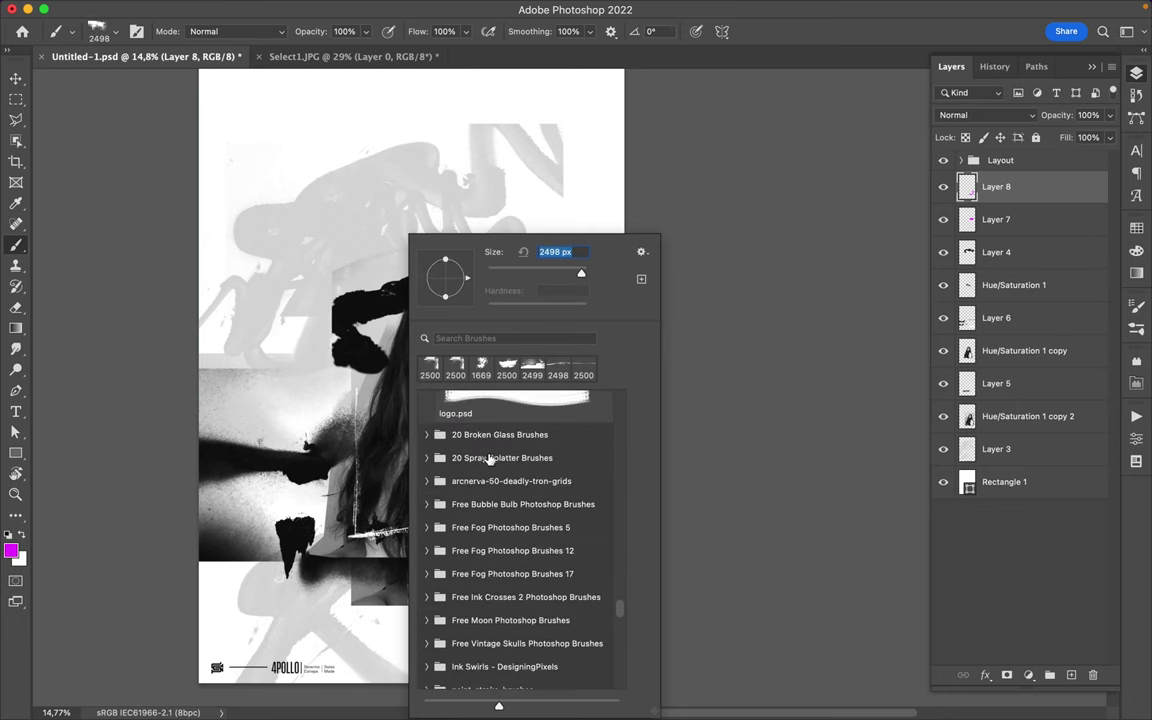
pyautogui.scroll(-2, 484, 487)
pyautogui.scroll(-2, 470, 510)
pyautogui.scroll(-2, 460, 533)
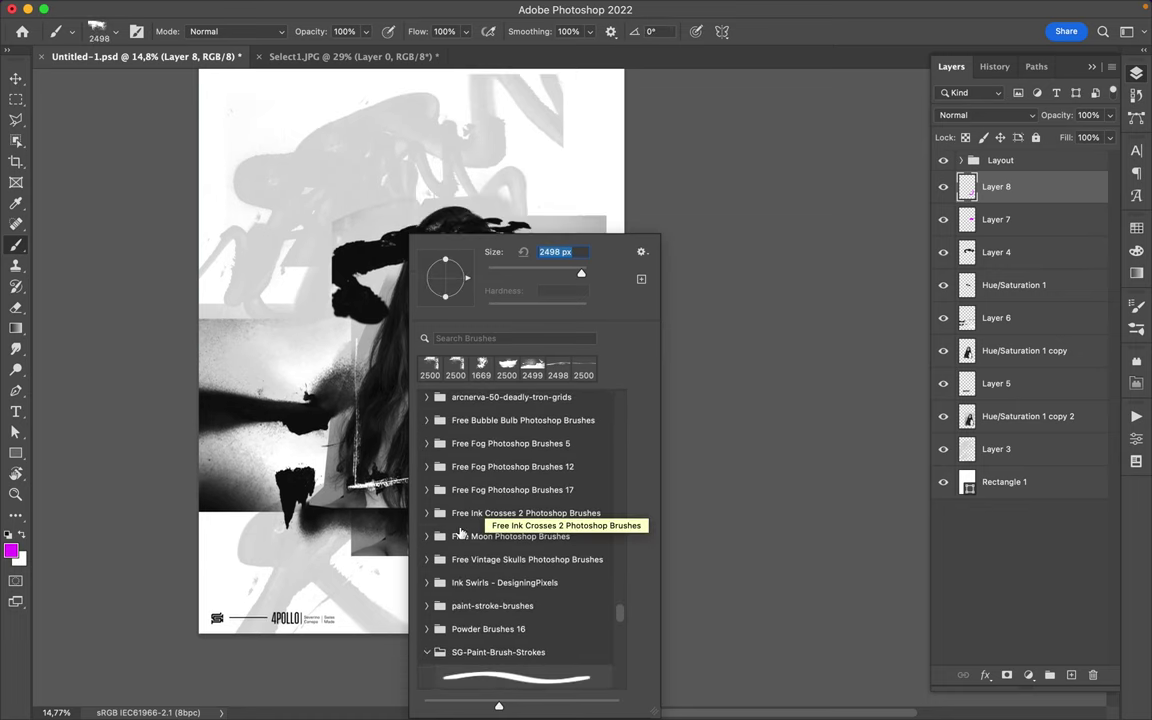
pyautogui.click(428, 513)
pyautogui.press('.')
pyautogui.press('.')
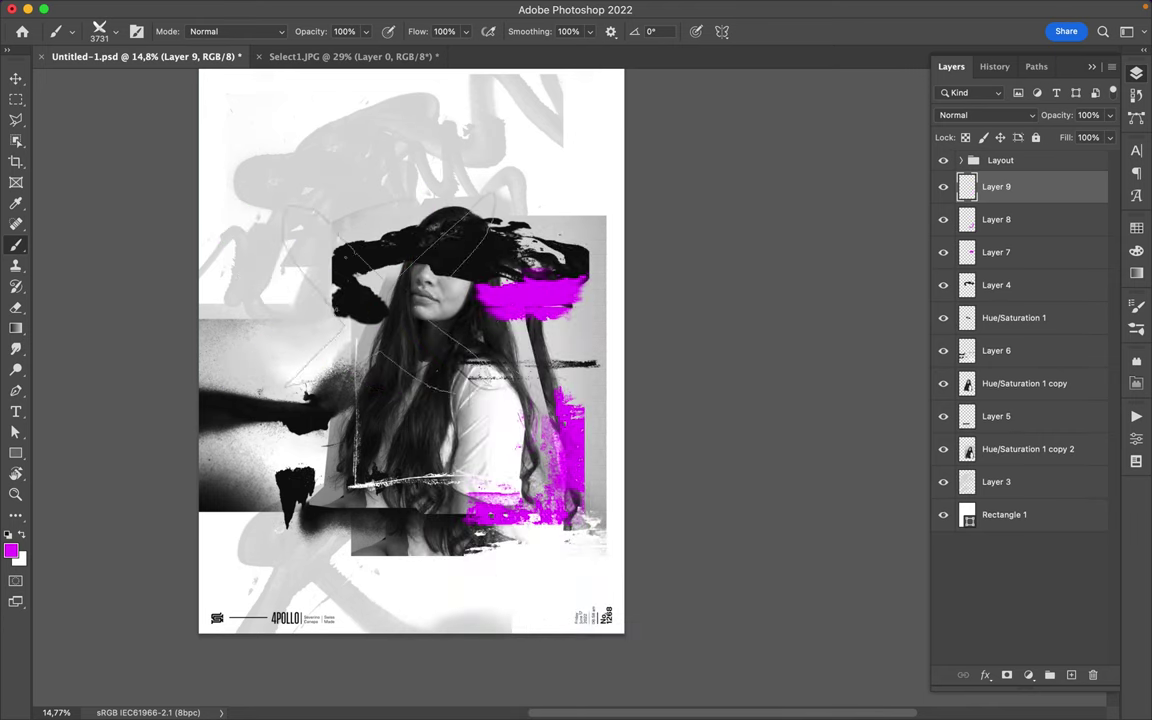
# Step: Shrink the stamped magenta X and transform it onto the black eye band
pyautogui.moveTo(501, 404); pyautogui.dragTo(333, 236)
pyautogui.press('Return')
pyautogui.press('v')
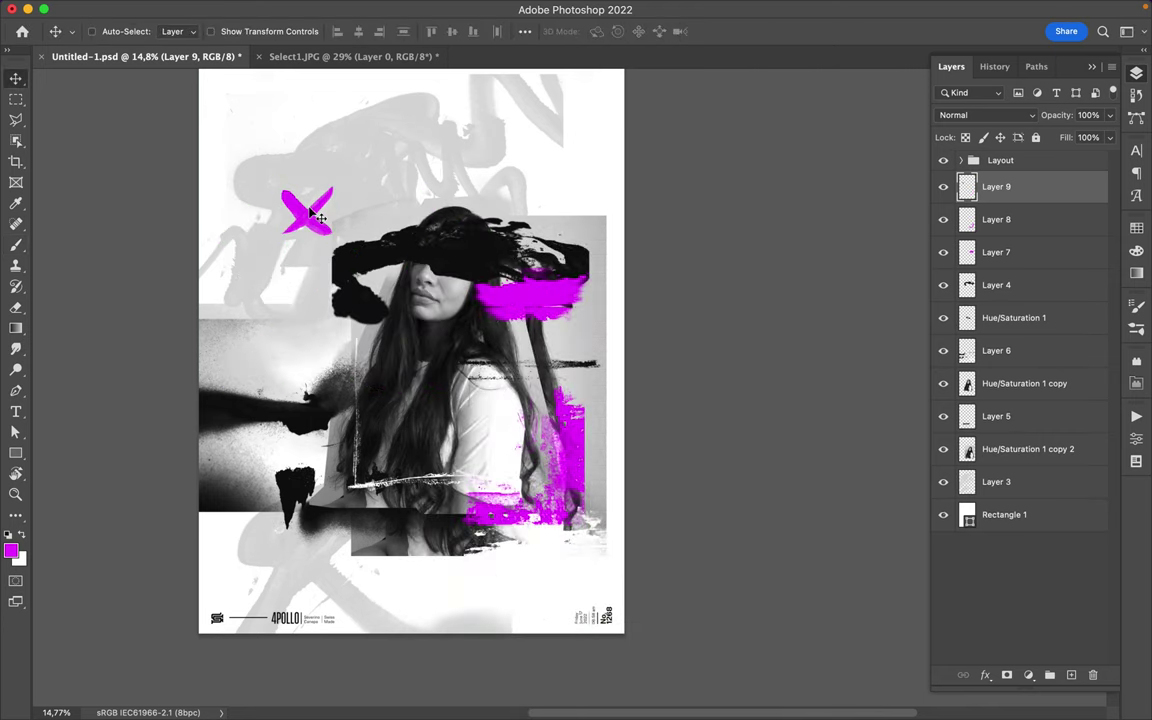
pyautogui.hotkey('ctrl', 't')
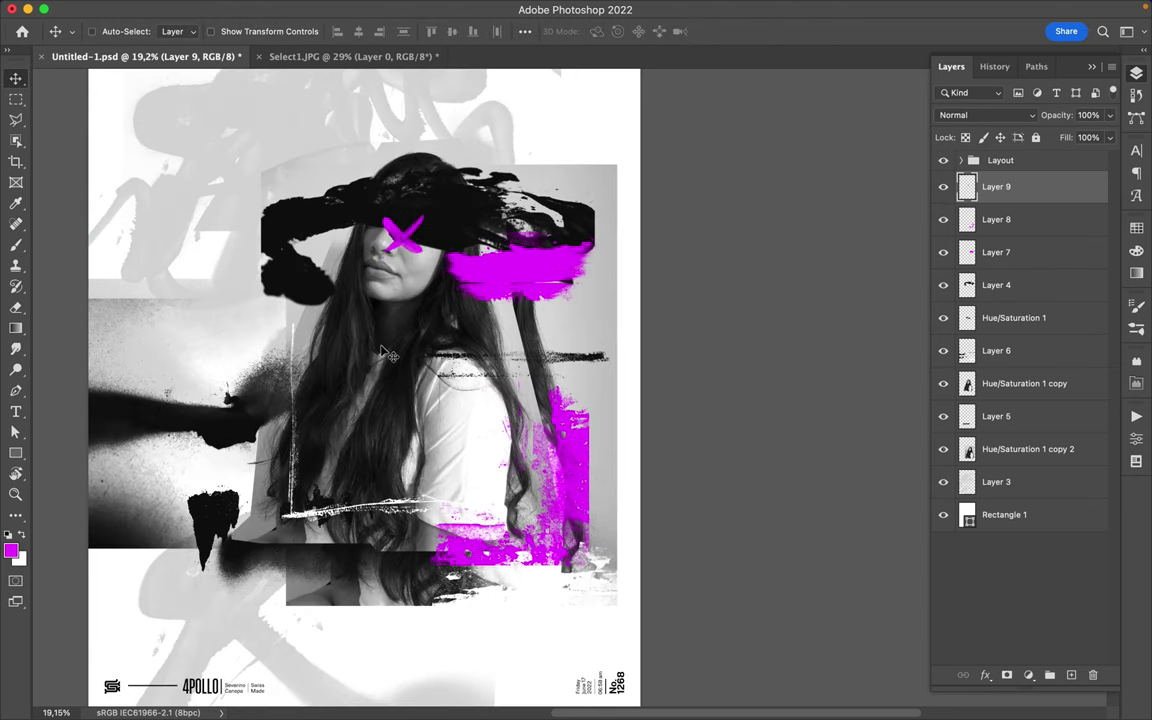
# Step: Move Layer 10 beneath Layer 7 in the layer stack
pyautogui.press('b')
pyautogui.rightClick(340, 238)
pyautogui.scroll(-3, 450, 540)
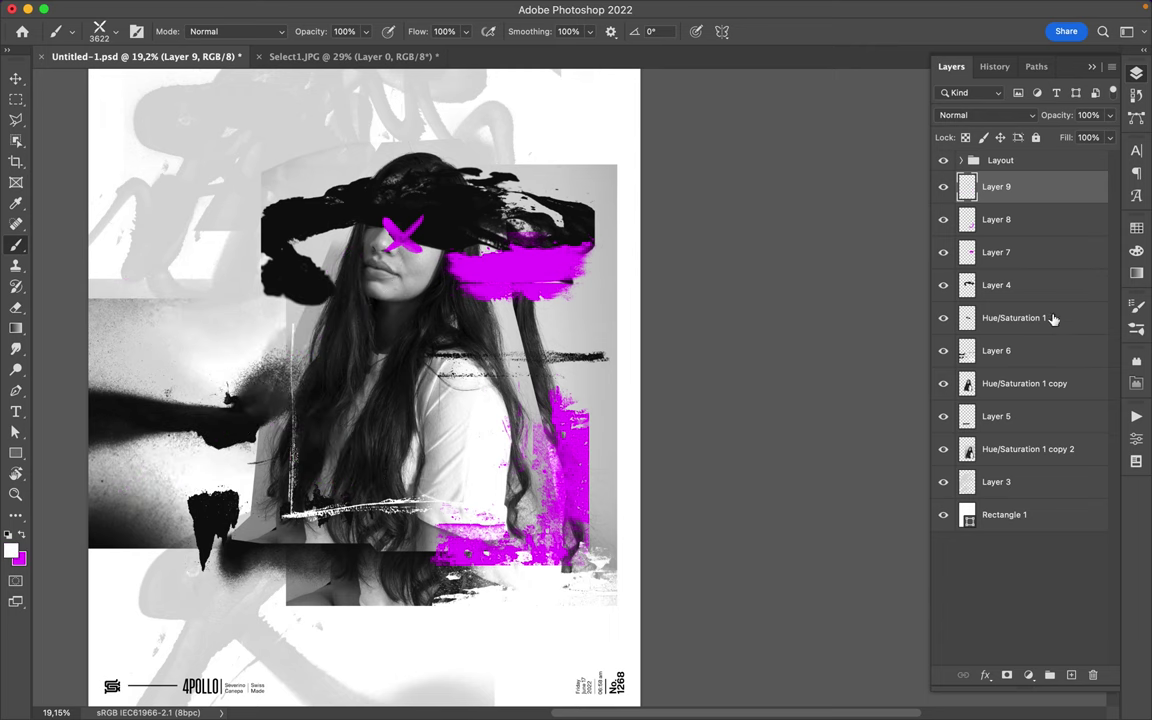
pyautogui.keyDown('shift'); pyautogui.click(1024, 264); pyautogui.keyUp('shift')
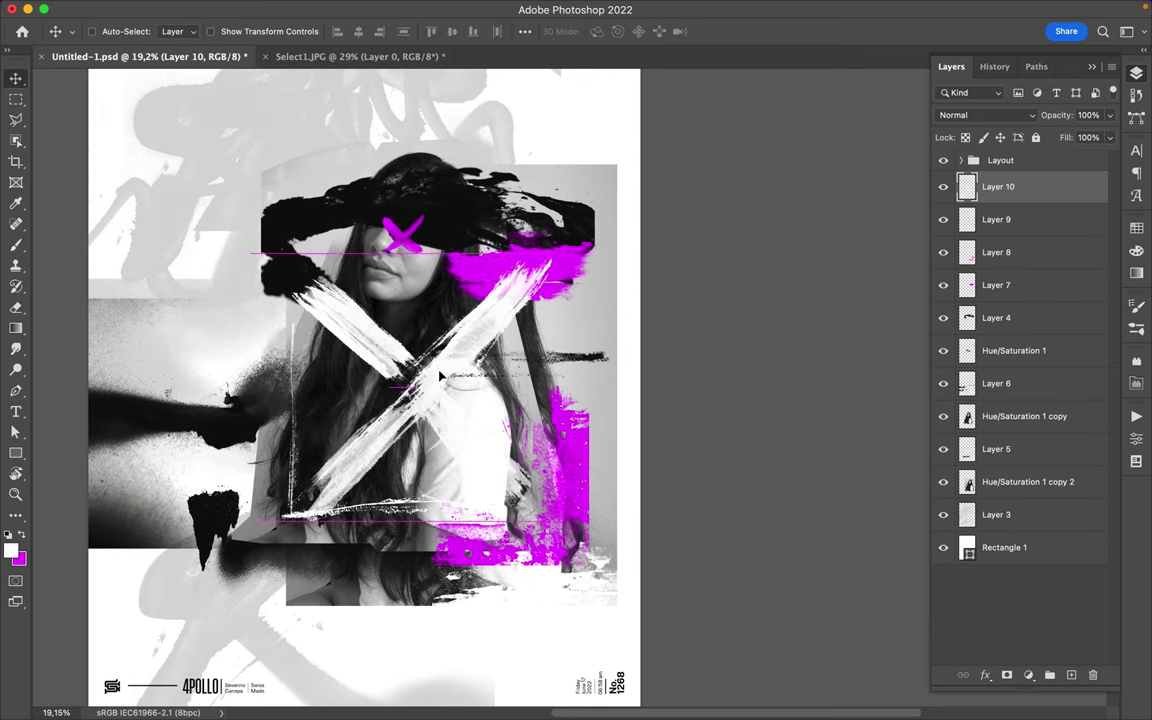
pyautogui.moveTo(963, 188)
pyautogui.mouseDown()
pyautogui.moveTo(983, 284)
pyautogui.moveTo(999, 302)
pyautogui.mouseUp()
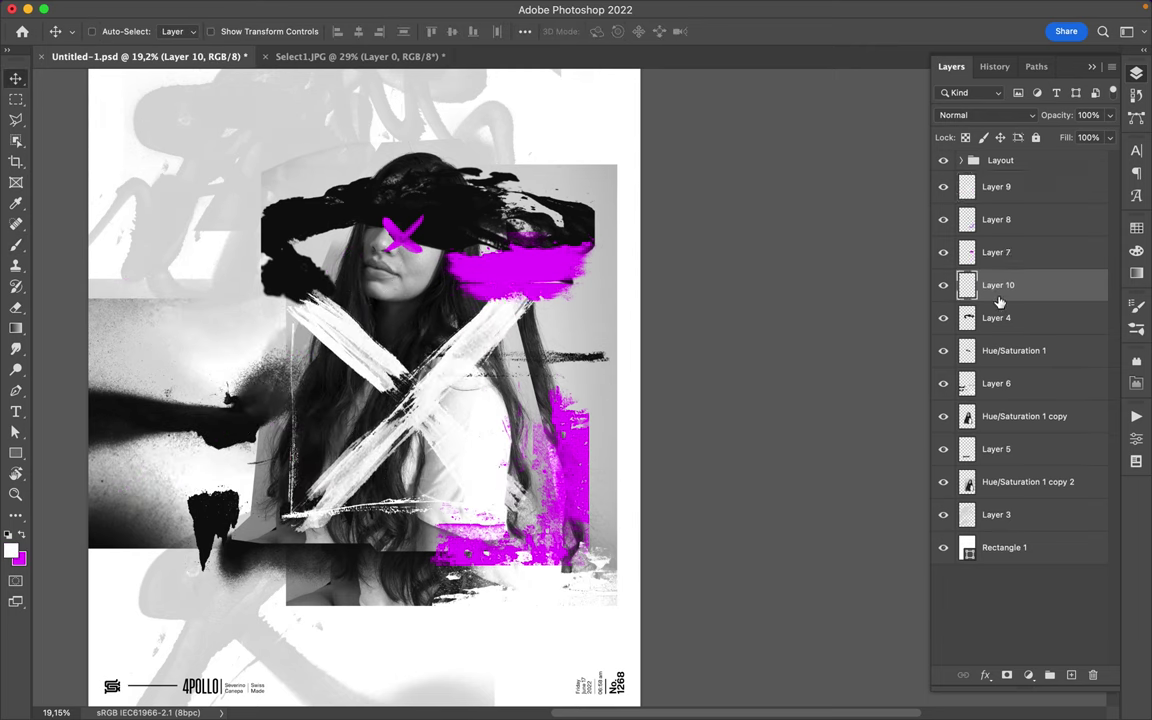
# Step: Fit the whole poster in view and nudge Layer 5's content slightly down
pyautogui.hotkey('ctrl', '0')
pyautogui.press('b')
pyautogui.press('v')
pyautogui.moveTo(548, 591); pyautogui.dragTo(548, 597)
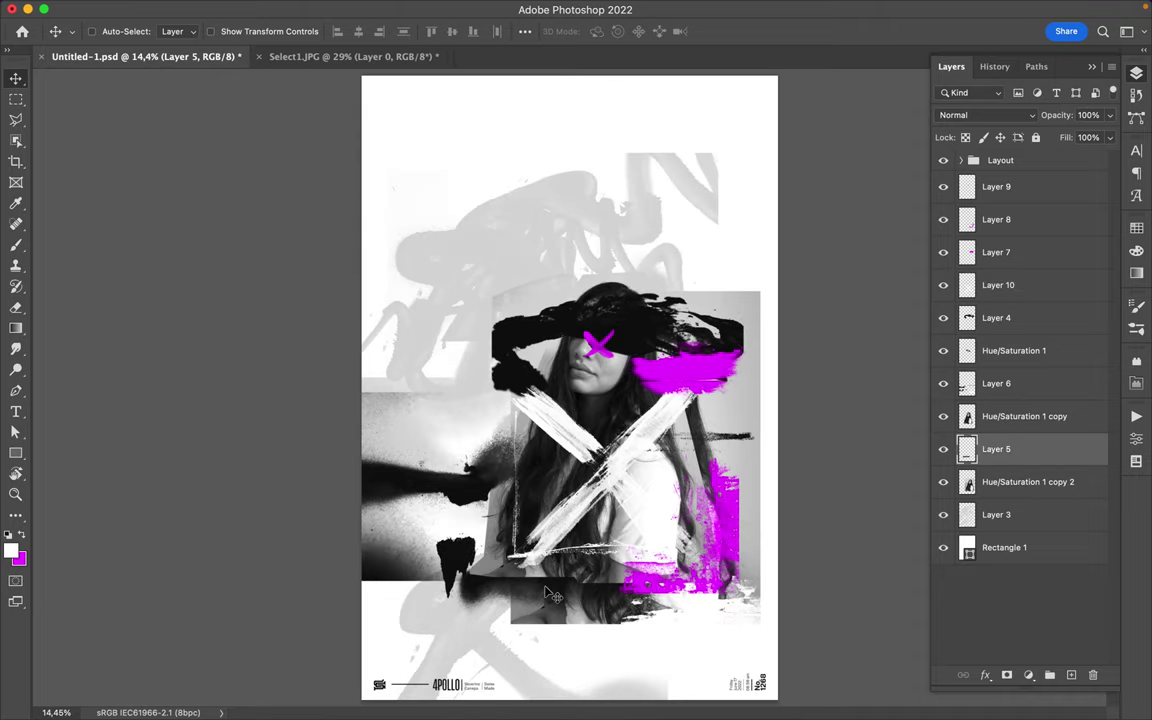
# Step: Choose a sampled brush from the paint-stroke-brushes set
pyautogui.press('b')
pyautogui.rightClick(548, 597)
pyautogui.scroll(-5, 609, 537)
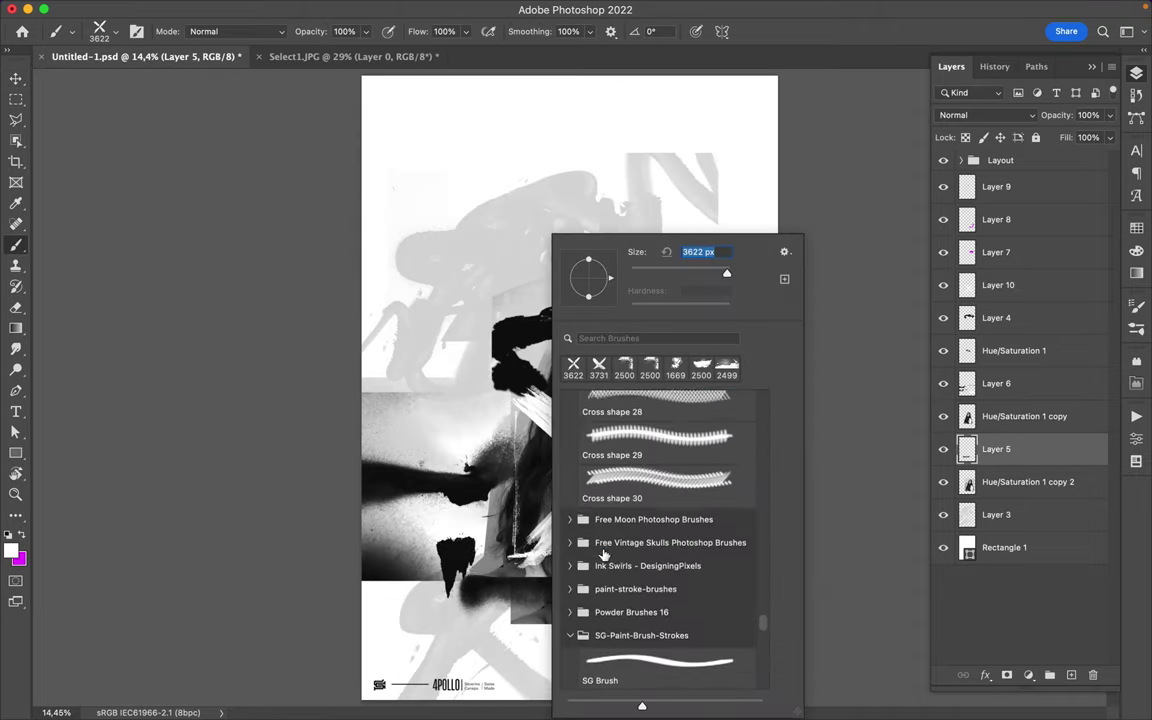
pyautogui.scroll(-2, 609, 537)
pyautogui.click(568, 500)
pyautogui.click(655, 575)
pyautogui.press('Return')
# Step: Stamp a white paint stroke on the shirt on a new layer and shrink it
pyautogui.click(1071, 675)
pyautogui.click(771, 411)
pyautogui.press('v')
pyautogui.moveTo(762, 456)
pyautogui.mouseDown()
pyautogui.moveTo(707, 473)
pyautogui.moveTo(680, 410)
pyautogui.mouseUp()
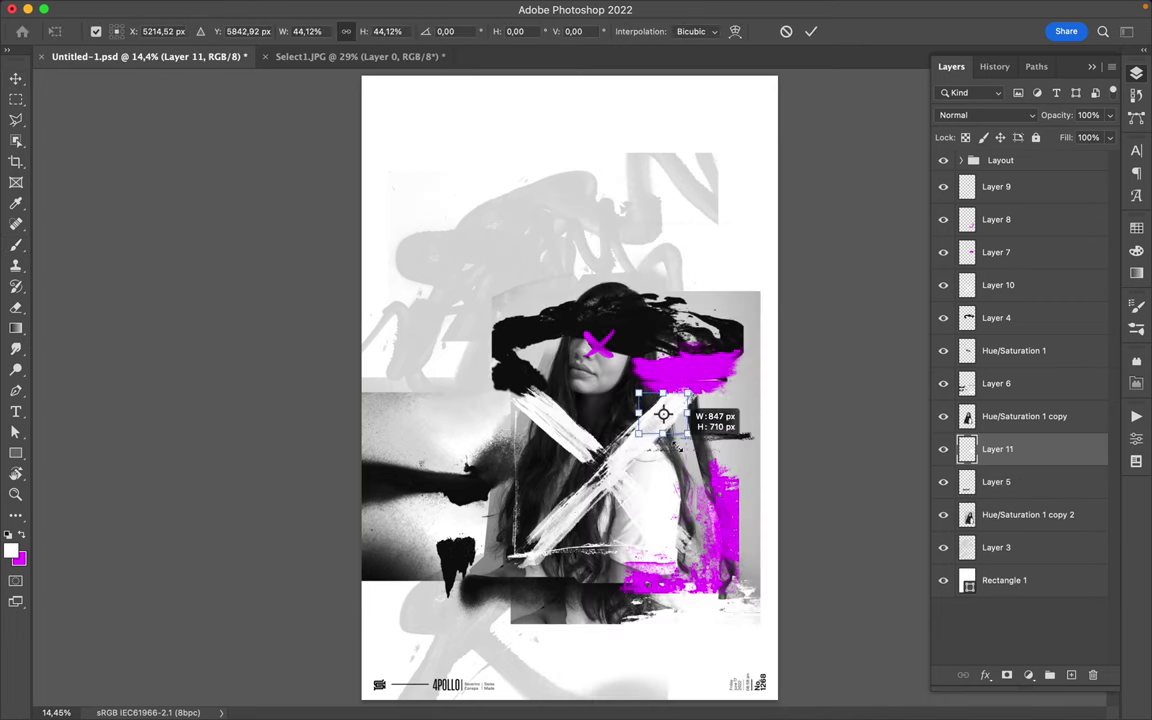
# Step: Move Layer 11 under Layer 9 and shift its white stroke up and left
pyautogui.moveTo(997, 449); pyautogui.dragTo(997, 205)
pyautogui.moveTo(630, 370); pyautogui.dragTo(675, 289)
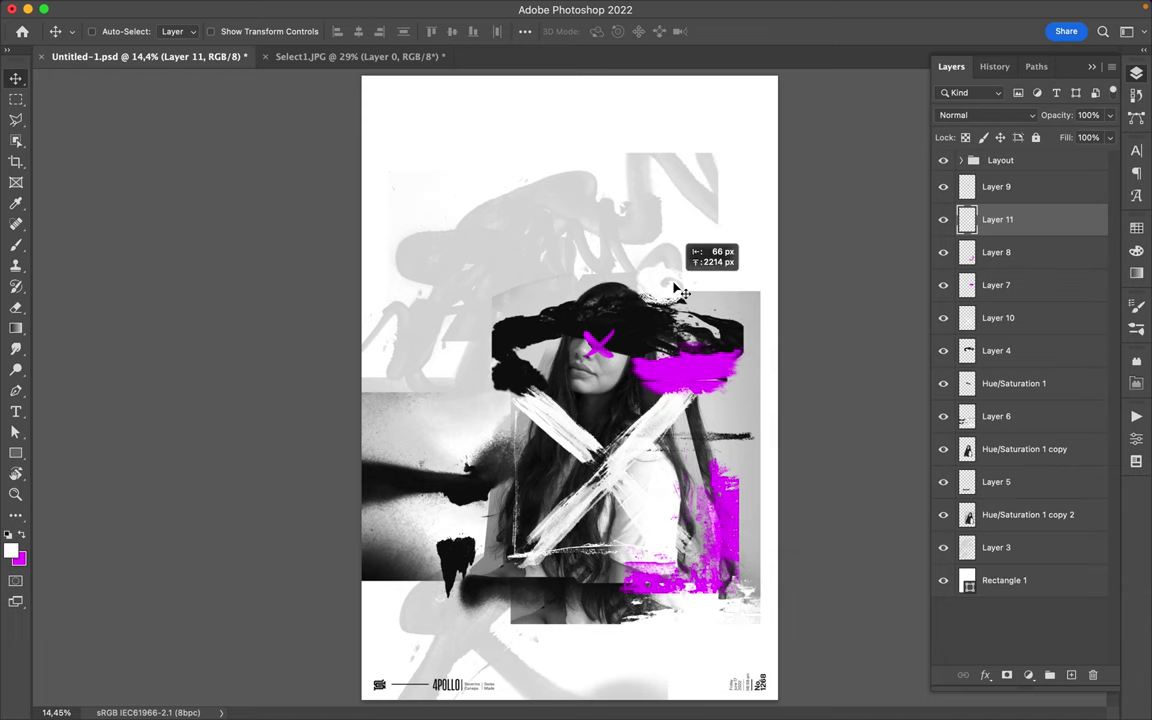
pyautogui.press('l')
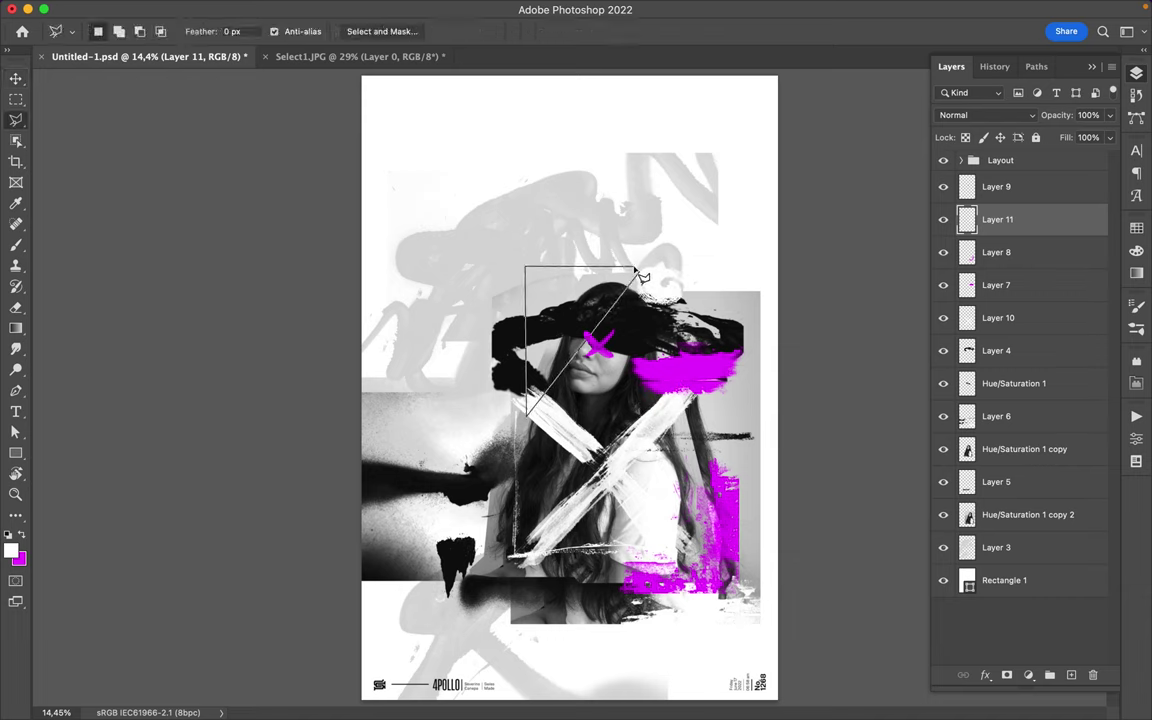
# Step: Lasso a face fragment, copy it to a new layer, and move it beside her head
pyautogui.doubleClick(645, 277)
pyautogui.click(995, 449)
pyautogui.hotkey('ctrl', 'j')
pyautogui.press('v')
pyautogui.moveTo(560, 330)
pyautogui.mouseDown()
pyautogui.moveTo(525, 320)
pyautogui.moveTo(575, 275)
pyautogui.mouseUp()
# Step: Bring Layer 12 to the top and place the fragment up-left of her head
pyautogui.hotkey('ctrl', 'shift', ']')
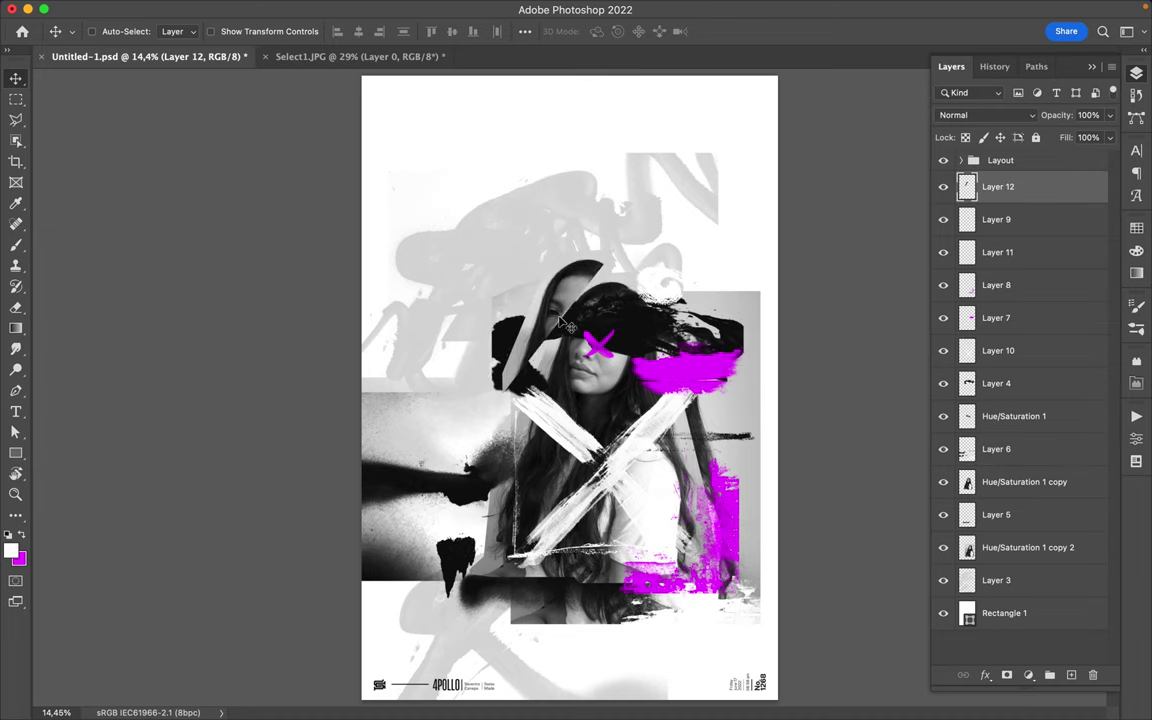
pyautogui.press('l')
pyautogui.press('v')
pyautogui.moveTo(470, 318); pyautogui.dragTo(527, 312)
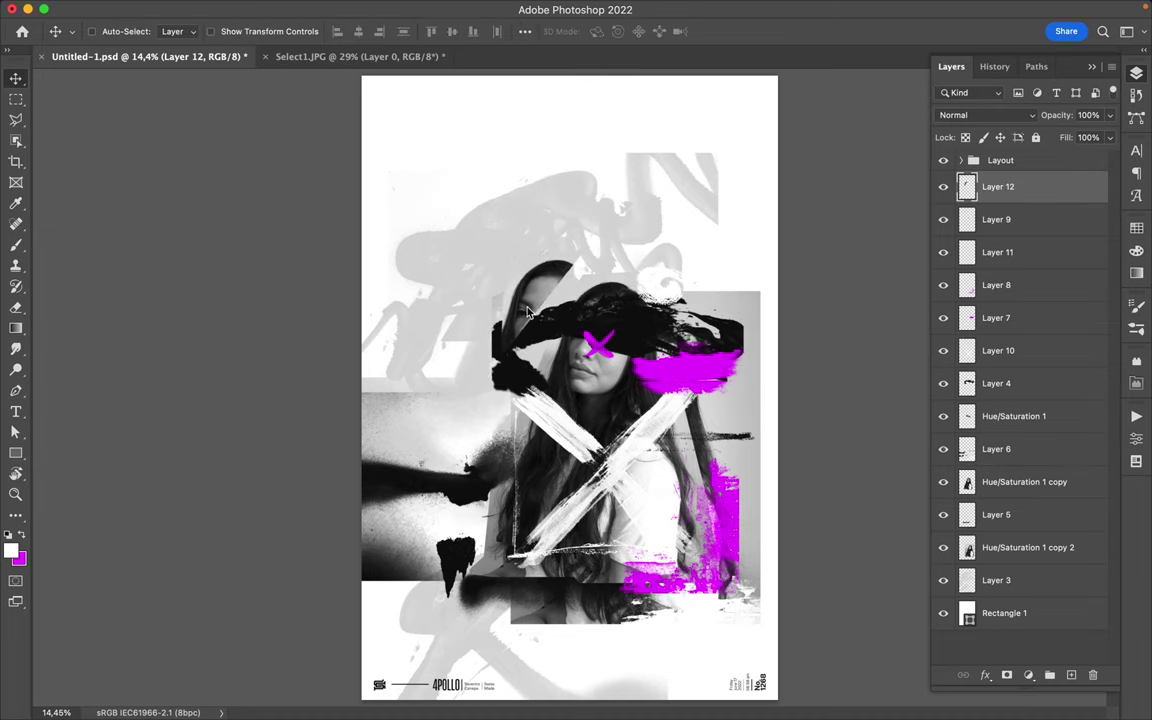
pyautogui.scroll(-1, 565, 350)
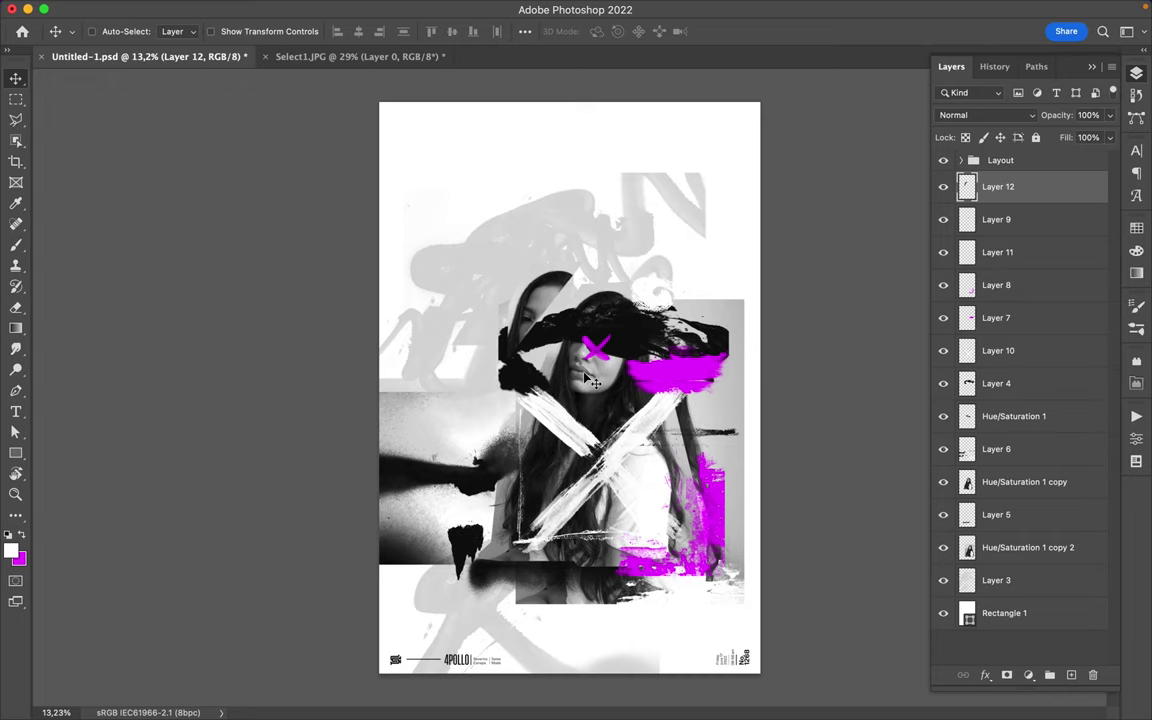
# Step: Copy a second lassoed fragment to Layer 13, move it up-right, and send it one level lower
pyautogui.press('l')
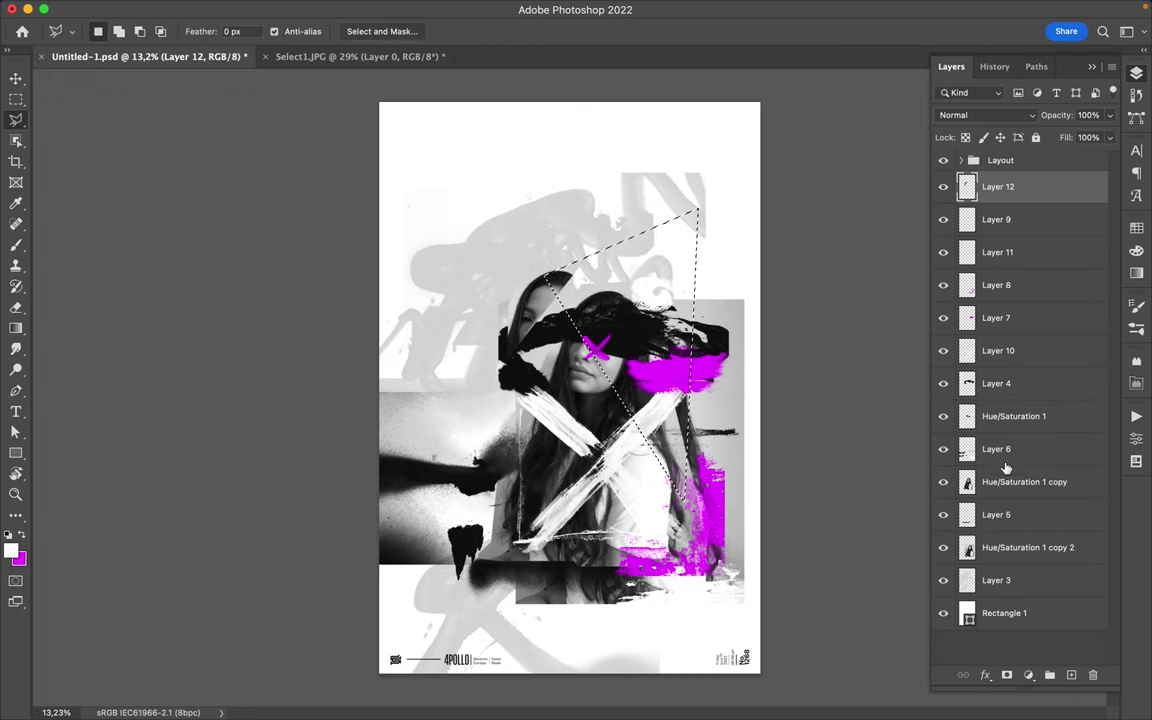
pyautogui.click(1003, 481)
pyautogui.hotkey('ctrl', 'j')
pyautogui.press('v')
pyautogui.moveTo(640, 340)
pyautogui.mouseDown()
pyautogui.moveTo(697, 288)
pyautogui.moveTo(636, 280)
pyautogui.mouseUp()
pyautogui.hotkey('ctrl', '[')
pyautogui.hotkey('ctrl', '[')
pyautogui.hotkey('ctrl', '[')
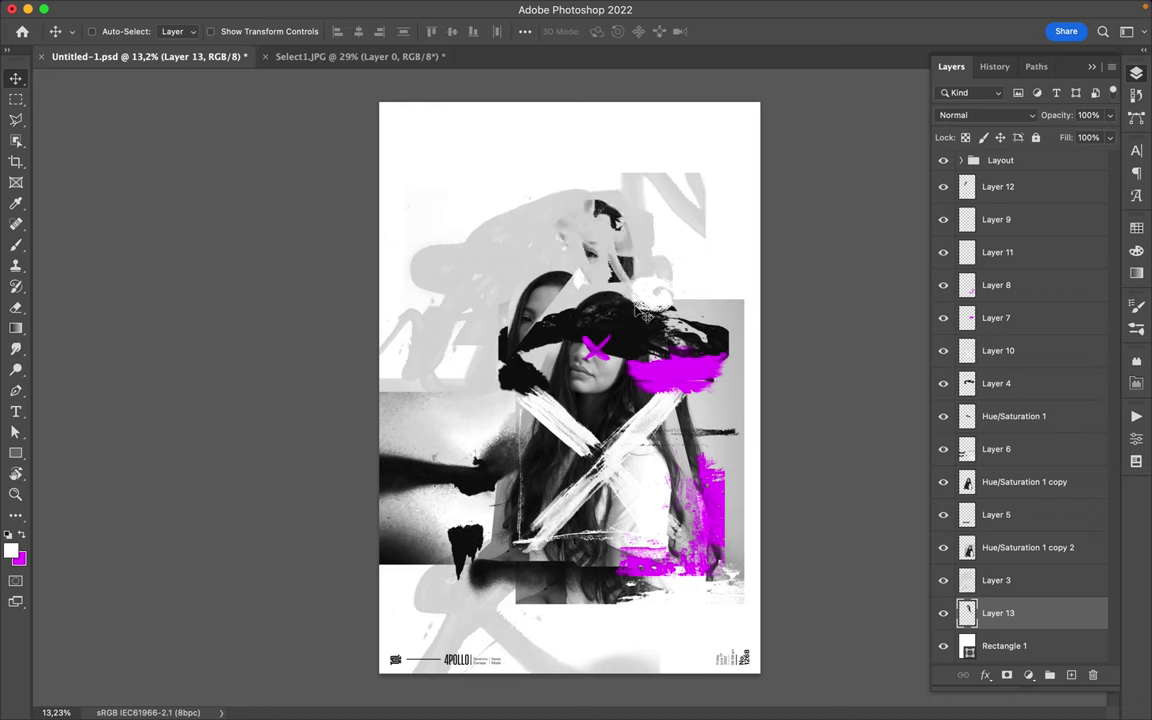
# Step: Select a brush from the WG Dust Particles brush set
pyautogui.press('b')
pyautogui.rightClick(568, 236)
pyautogui.scroll(-3, 663, 566)
pyautogui.scroll(-3, 663, 566)
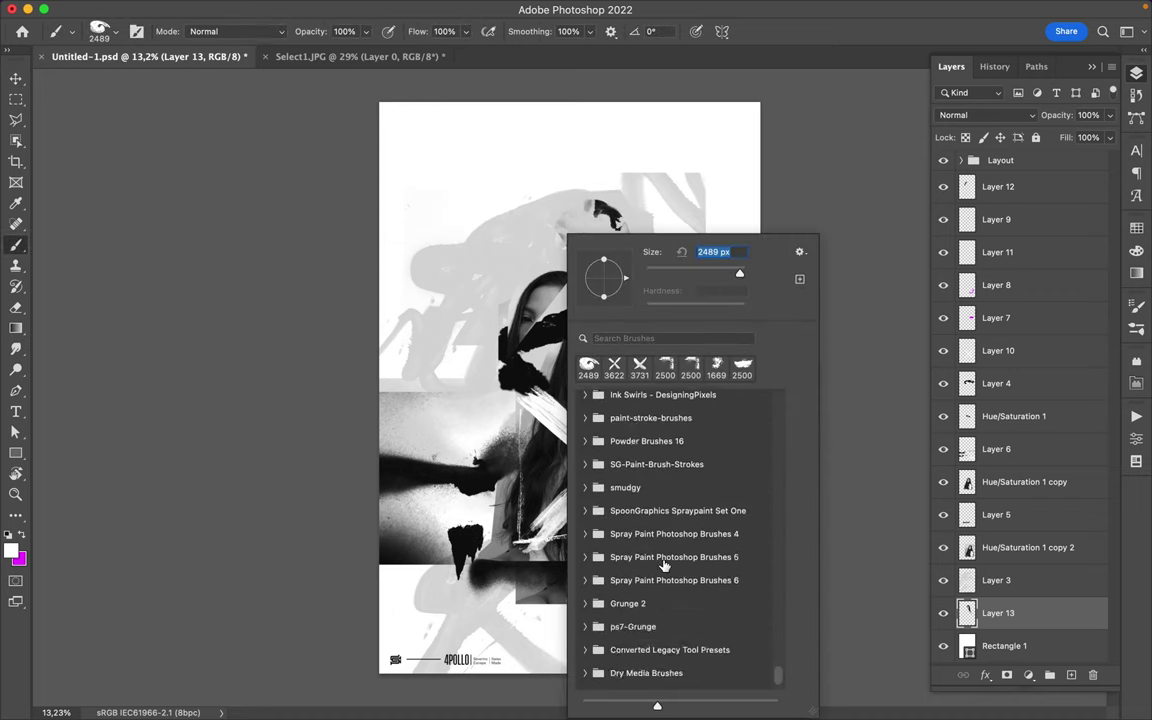
pyautogui.scroll(-2, 625, 563)
pyautogui.scroll(5, 625, 563)
pyautogui.scroll(5, 604, 571)
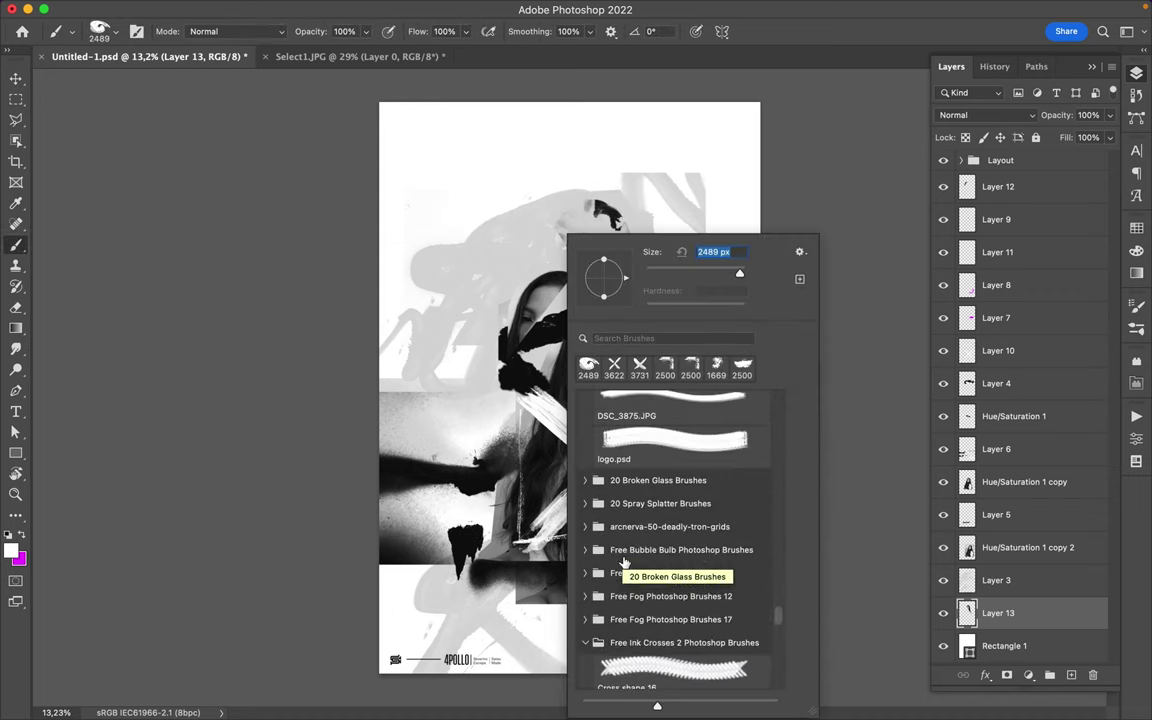
pyautogui.scroll(3, 615, 622)
pyautogui.scroll(5, 615, 622)
pyautogui.scroll(10, 617, 617)
pyautogui.click(581, 419)
pyautogui.click(681, 483)
pyautogui.press('Return')
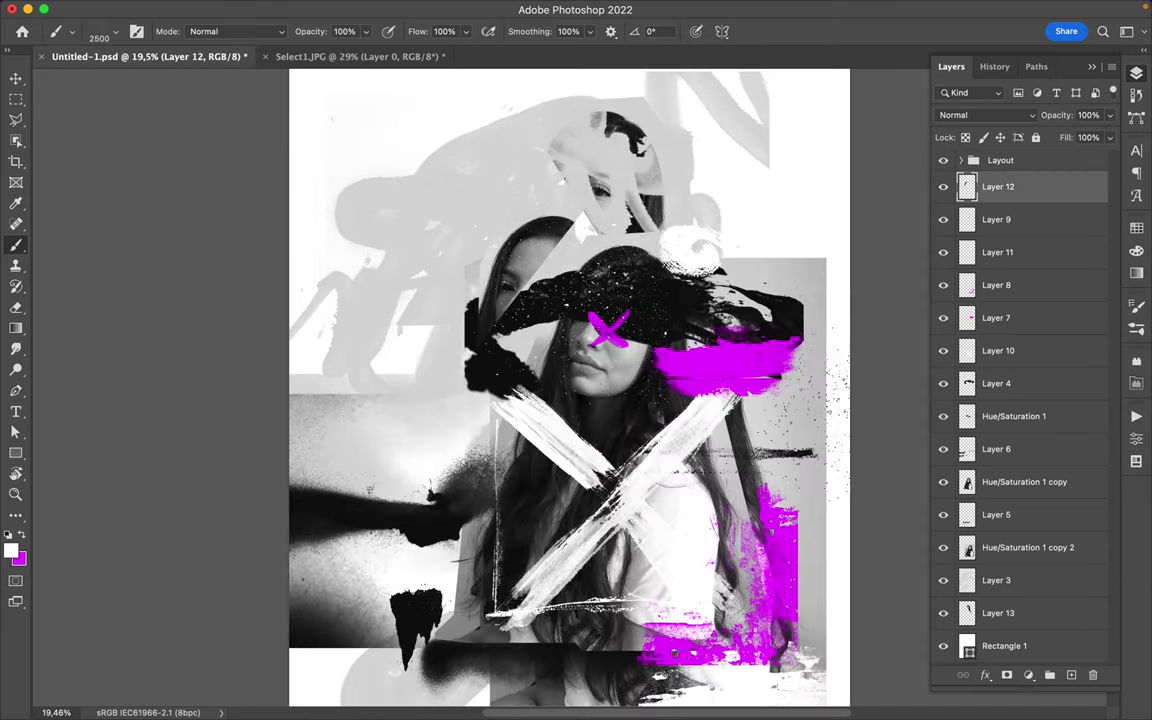
# Step: Make magenta the painting colour and revisit the brush presets and swatches
pyautogui.rightClick(510, 208)
pyautogui.click(19, 535)
pyautogui.rightClick(505, 215)
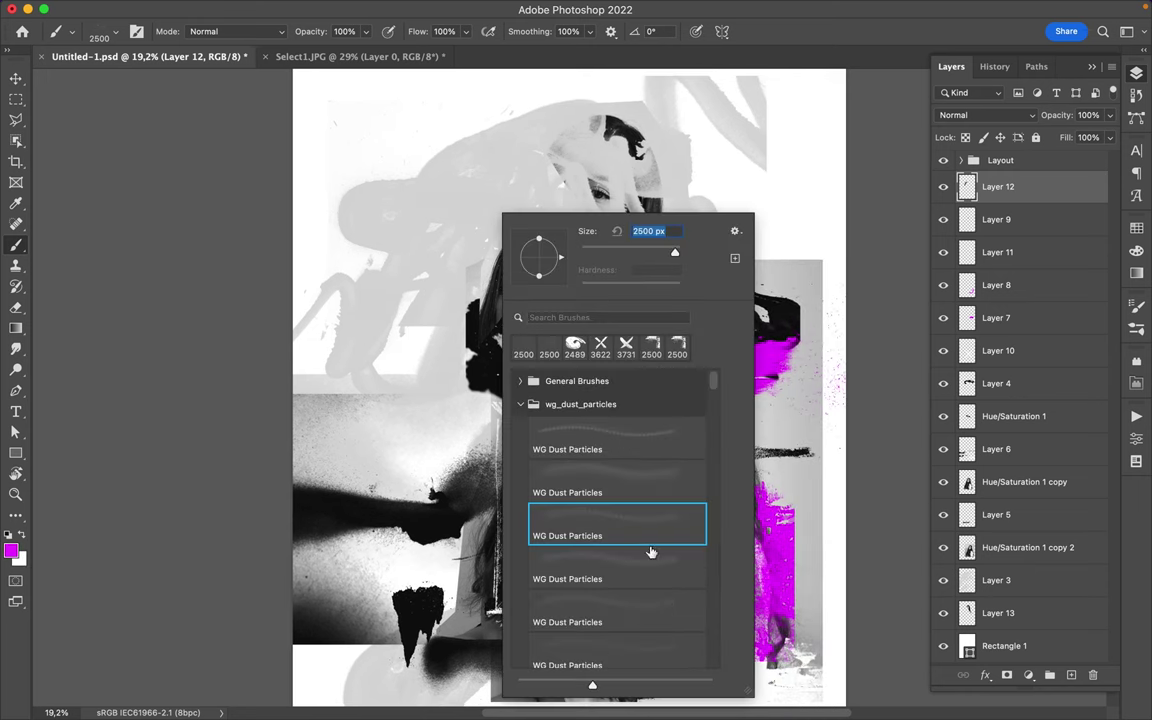
pyautogui.click(1136, 229)
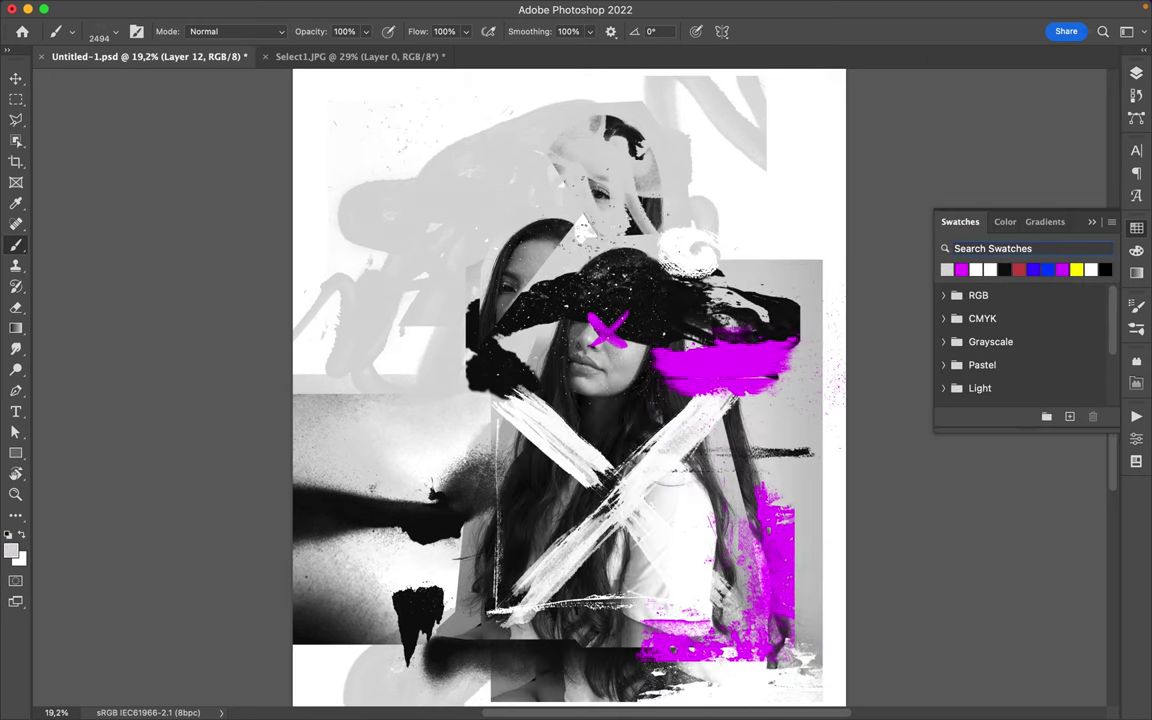
pyautogui.rightClick(692, 203)
pyautogui.press('Escape')
pyautogui.scroll(-3, 668, 463)
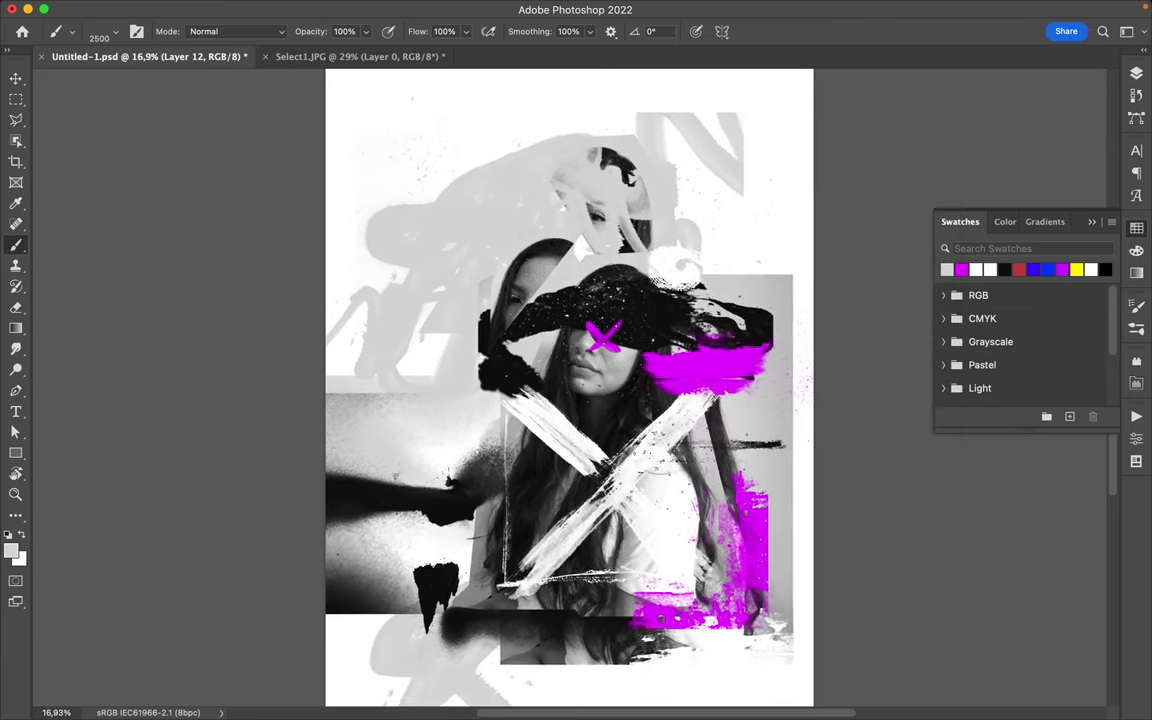
# Step: Copy a lassoed photo strip onto Layer 14 and move it down and left
pyautogui.press('v')
pyautogui.press('l')
pyautogui.hotkey('ctrl', 'j')
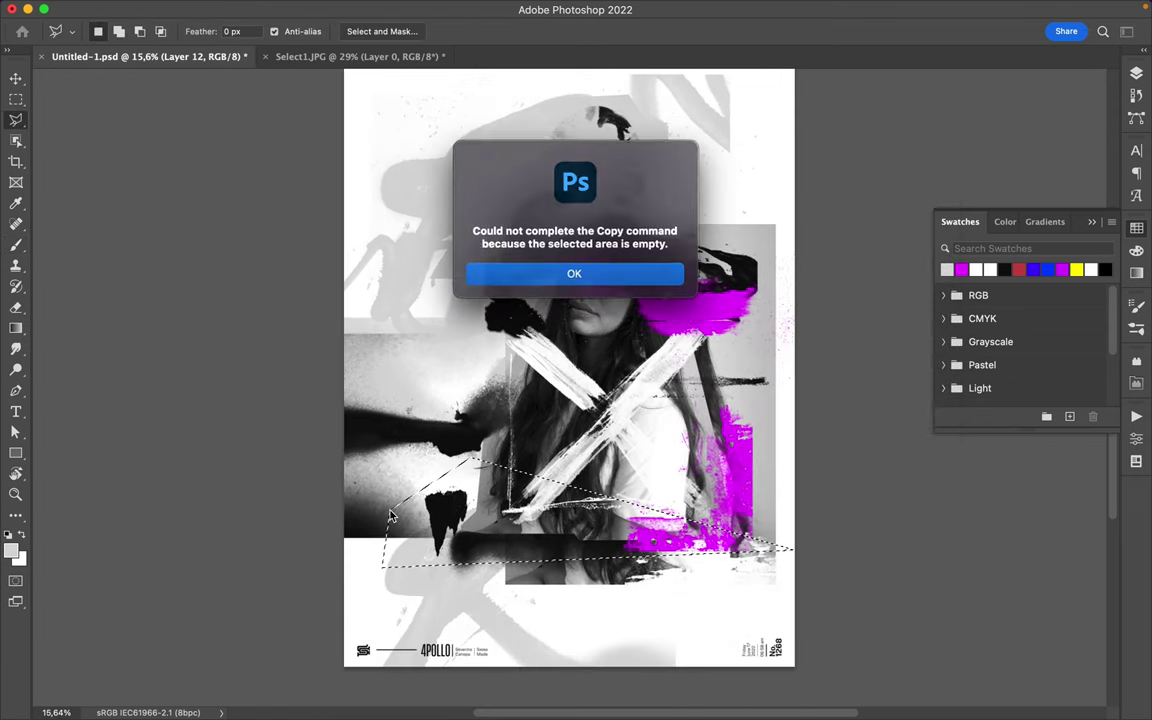
pyautogui.hotkey('ctrl', 'j')
pyautogui.press('v')
pyautogui.moveTo(620, 580)
pyautogui.mouseDown()
pyautogui.moveTo(600, 605)
pyautogui.moveTo(592, 548)
pyautogui.mouseUp()
# Step: Set the brush size to 1 px
pyautogui.press('l')
pyautogui.press('b')
pyautogui.rightClick(497, 380)
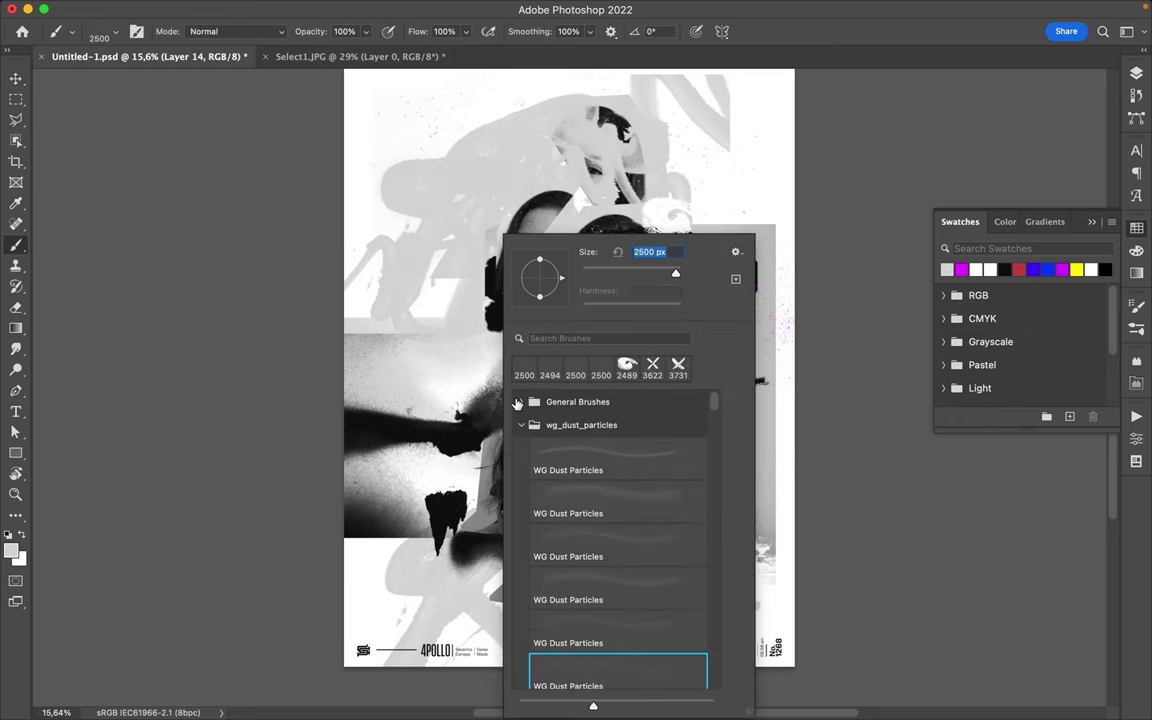
pyautogui.click(474, 354)
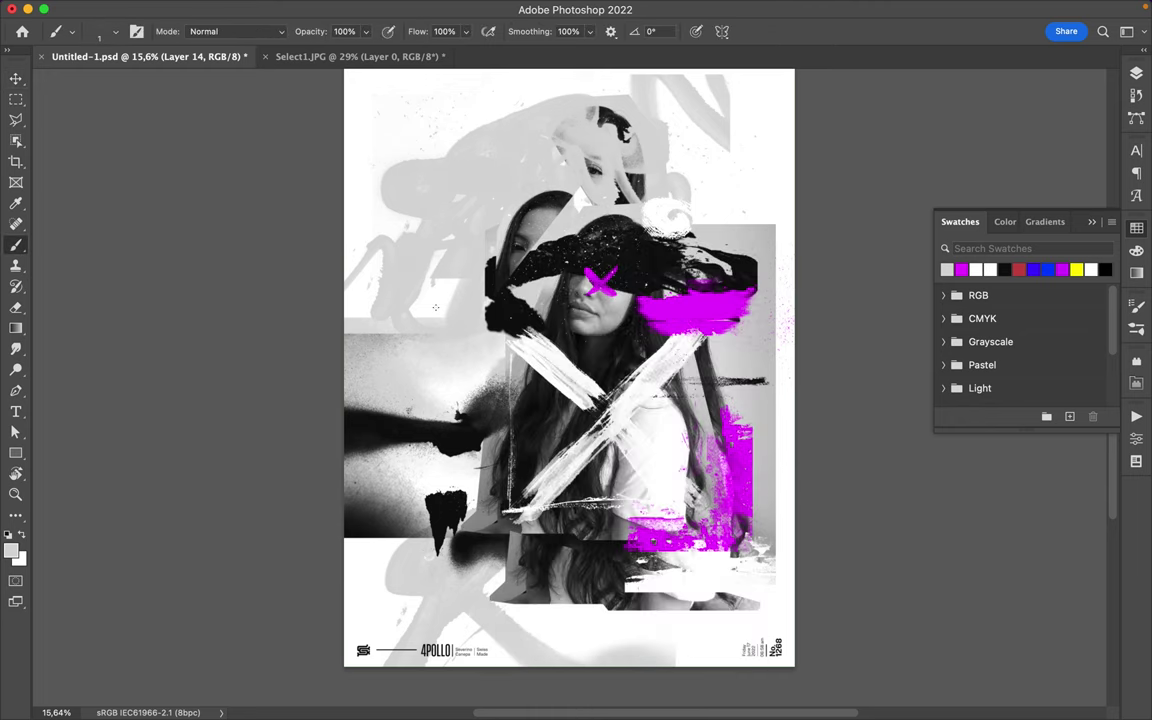
pyautogui.scroll(3, 415, 232)
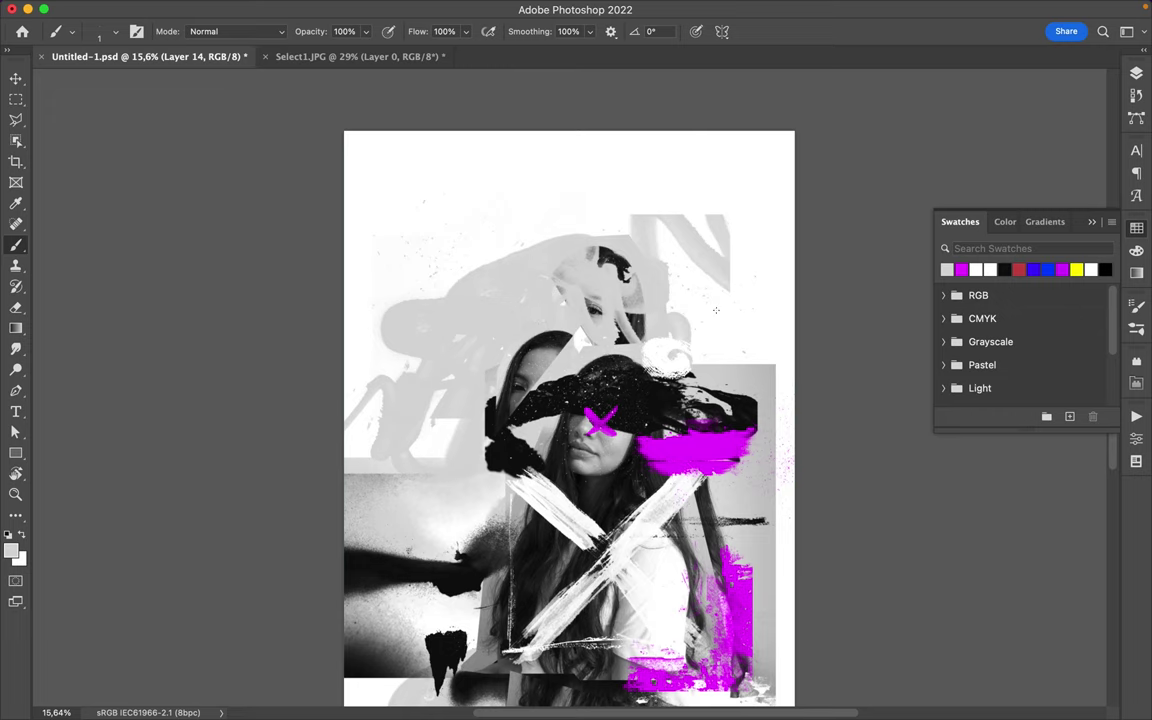
pyautogui.scroll(4, 715, 310)
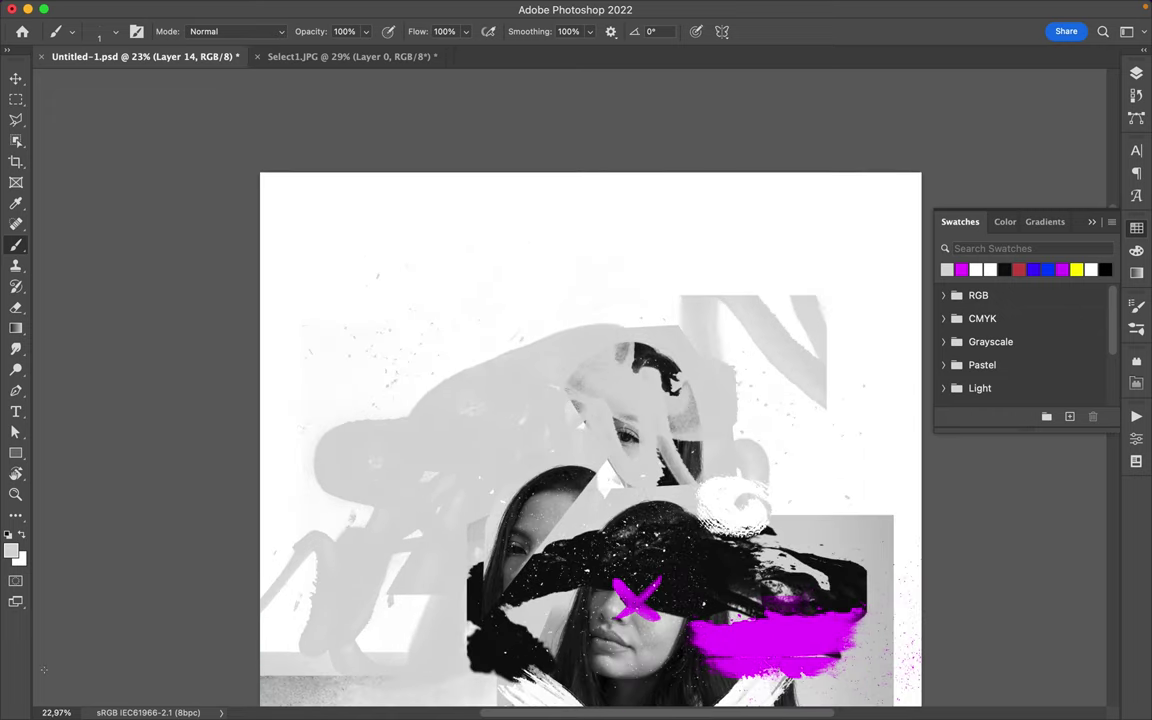
pyautogui.scroll(-5, 590, 440)
pyautogui.press('F7')
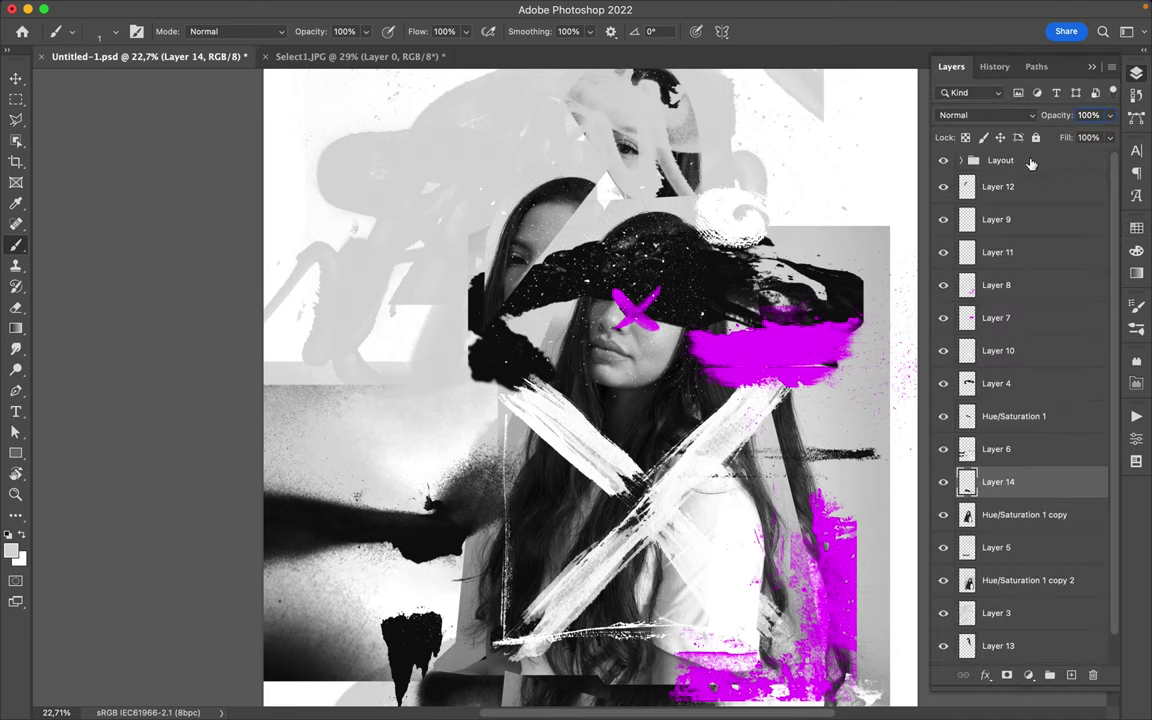
# Step: Create Layer 15 on top, pick magenta from Swatches, and set a 4 px brush
pyautogui.hotkey('ctrl', 'shift', 'alt', 'n')
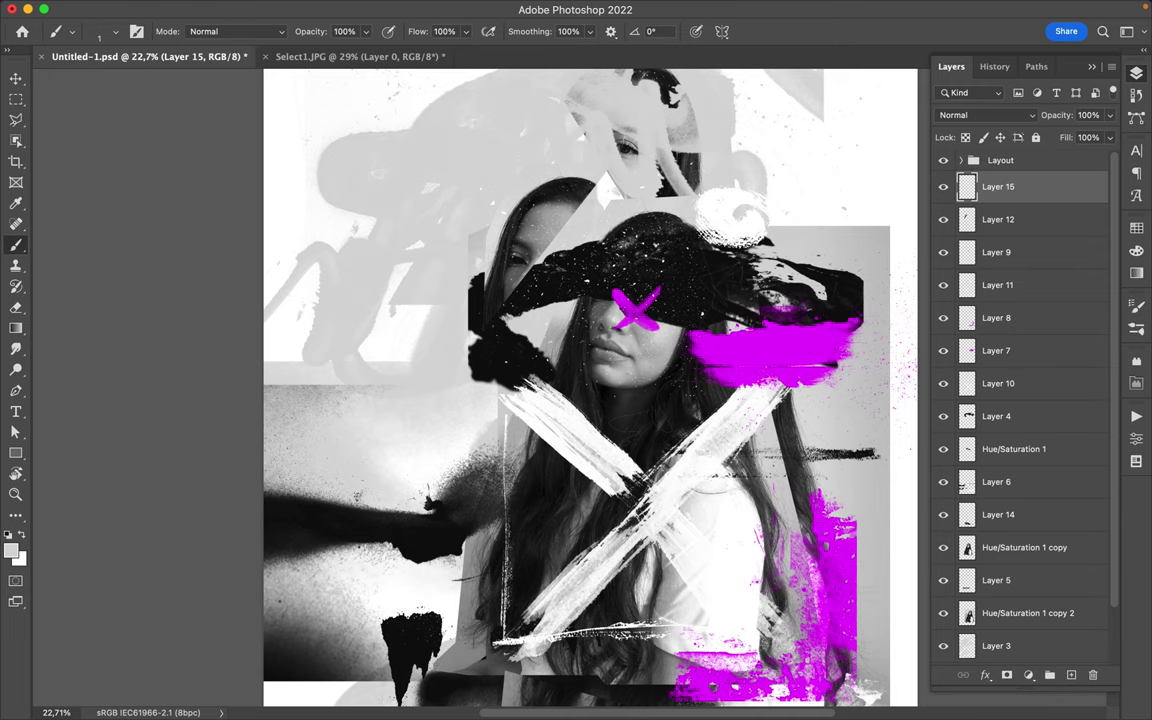
pyautogui.click(1136, 228)
pyautogui.click(947, 269)
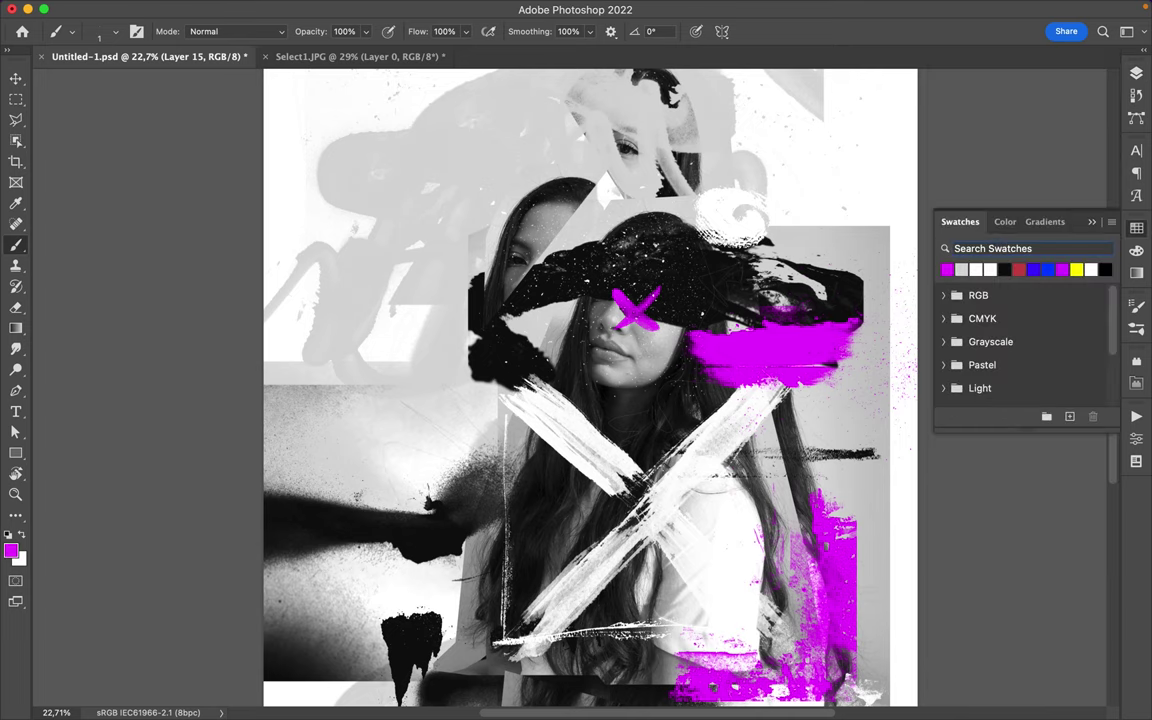
pyautogui.scroll(-3, 406, 211)
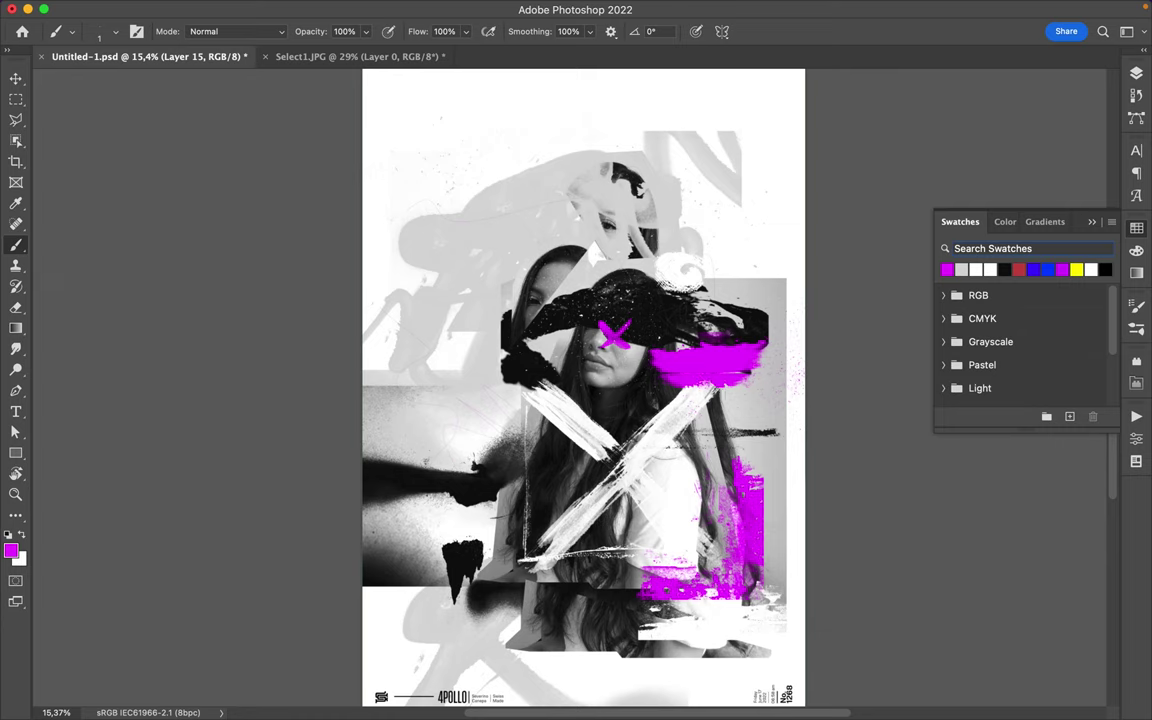
pyautogui.scroll(-3, 533, 537)
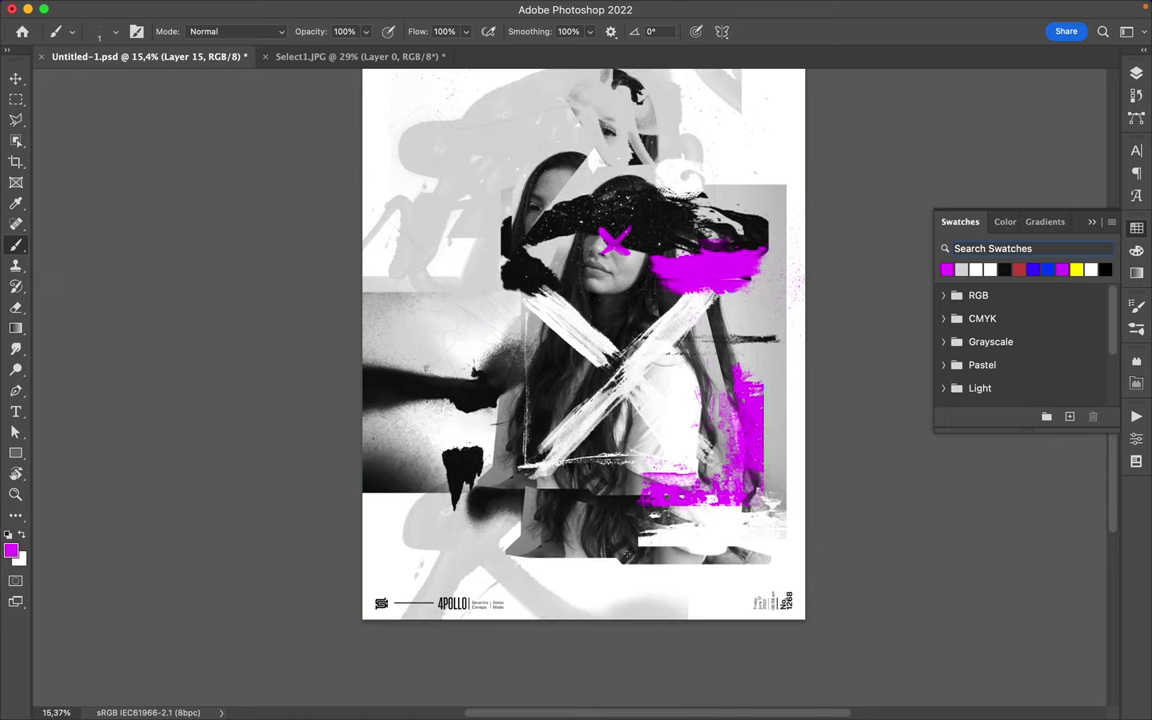
pyautogui.rightClick(560, 280)
pyautogui.write('4')
pyautogui.press('Return')
pyautogui.scroll(3, 723, 282)
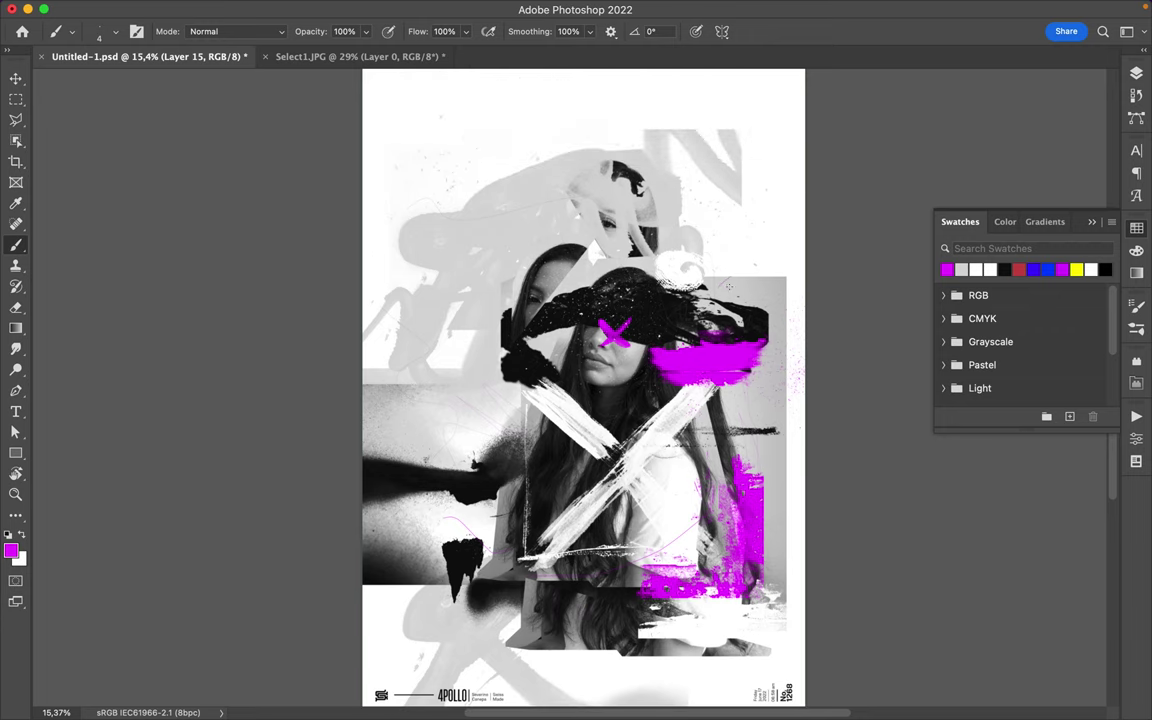